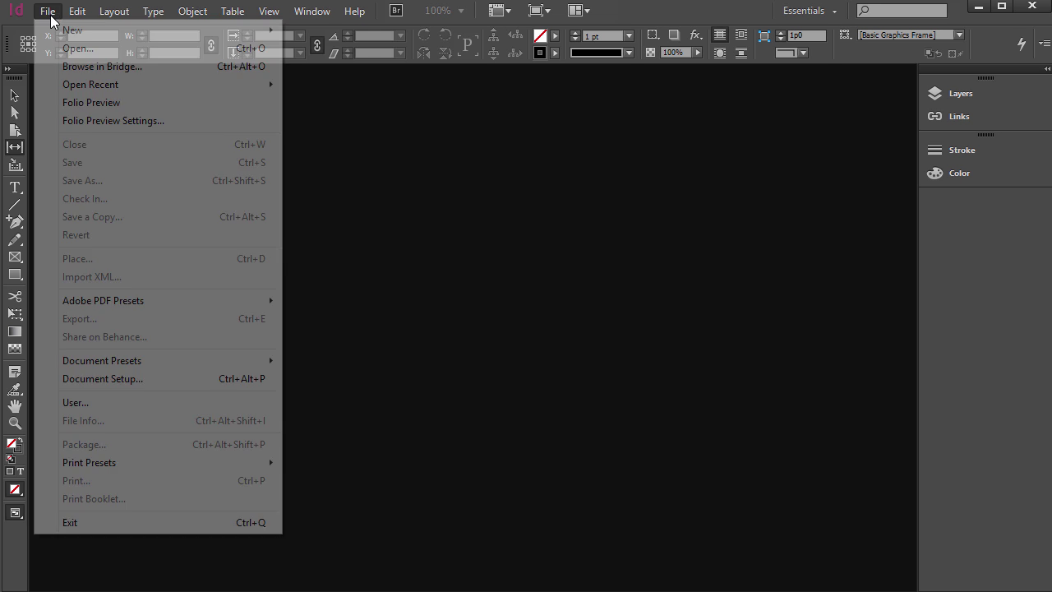
Open color theme tool.indd from the indesign_course_support_files folder.
{"action": "left_click", "coordinate": [64, 51]}
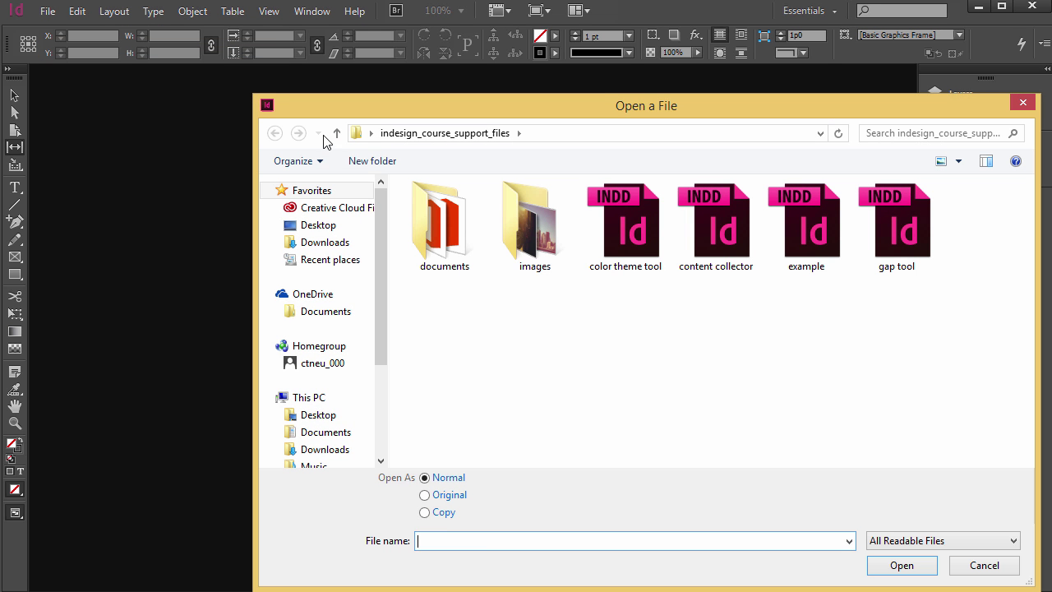
{"action": "left_click", "coordinate": [657, 237]}
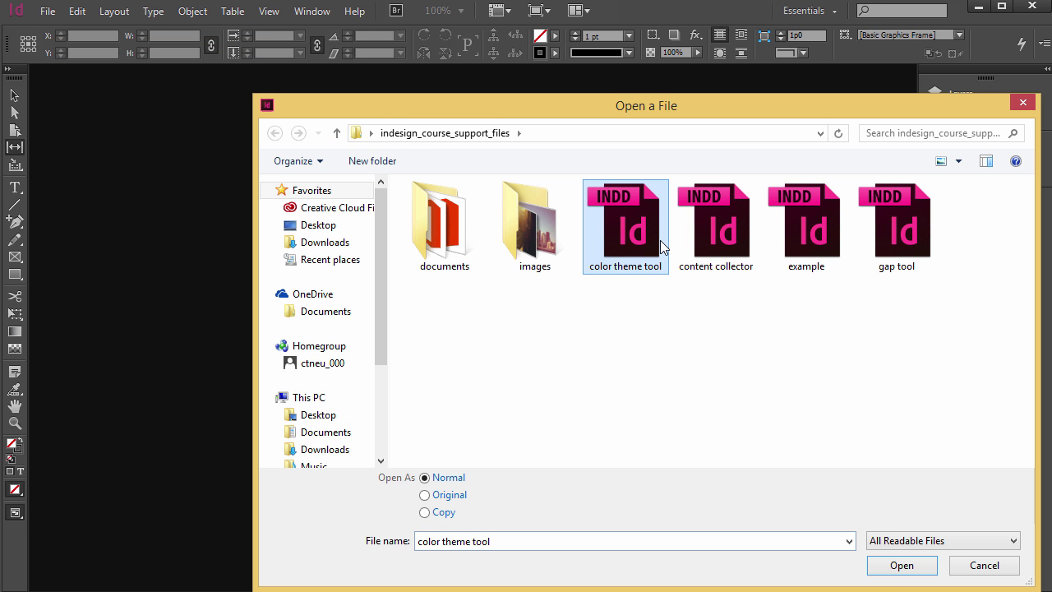
{"action": "left_click", "coordinate": [916, 567]}
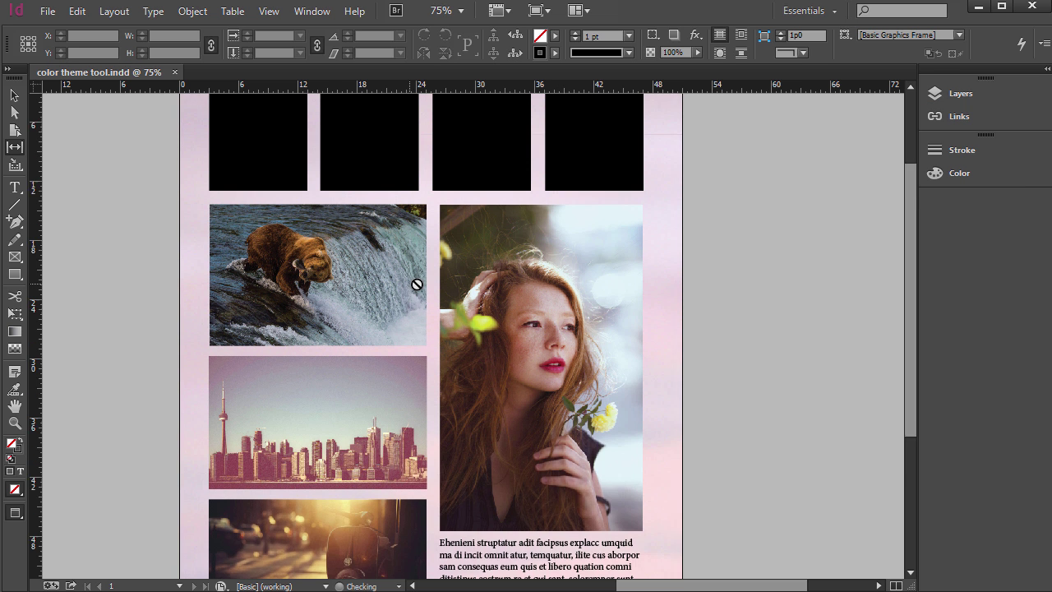
{"action": "scroll", "coordinate": [415, 291], "scroll_direction": "down", "scroll_amount": 3}
{"action": "scroll", "coordinate": [343, 194], "scroll_direction": "up", "scroll_amount": 2}
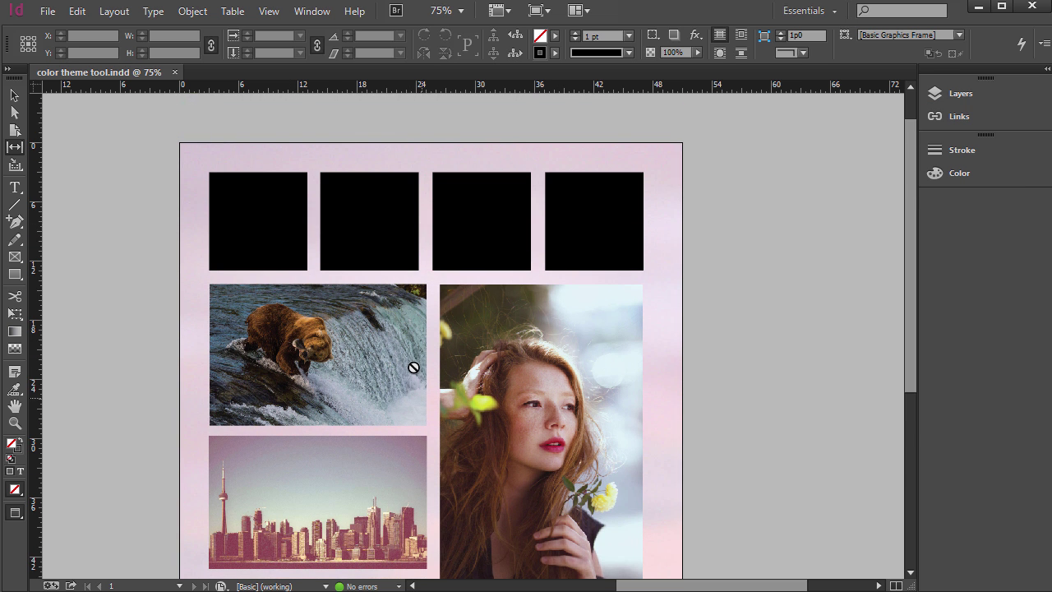
{"action": "scroll", "coordinate": [414, 364], "scroll_direction": "down", "scroll_amount": 3}
{"action": "scroll", "coordinate": [340, 210], "scroll_direction": "up", "scroll_amount": 1}
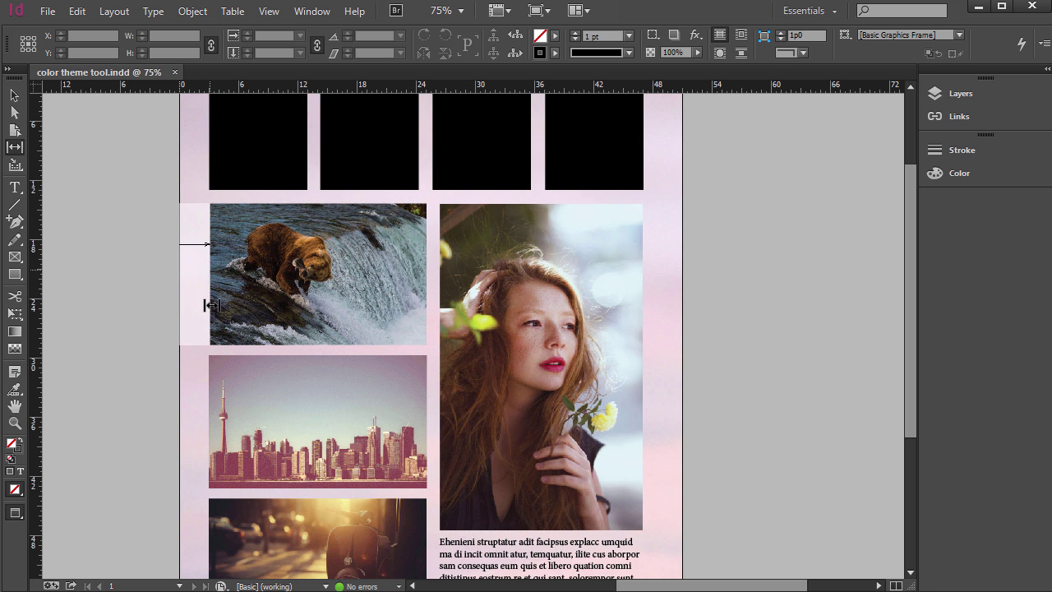
{"action": "scroll", "coordinate": [319, 297], "scroll_direction": "up", "scroll_amount": 2}
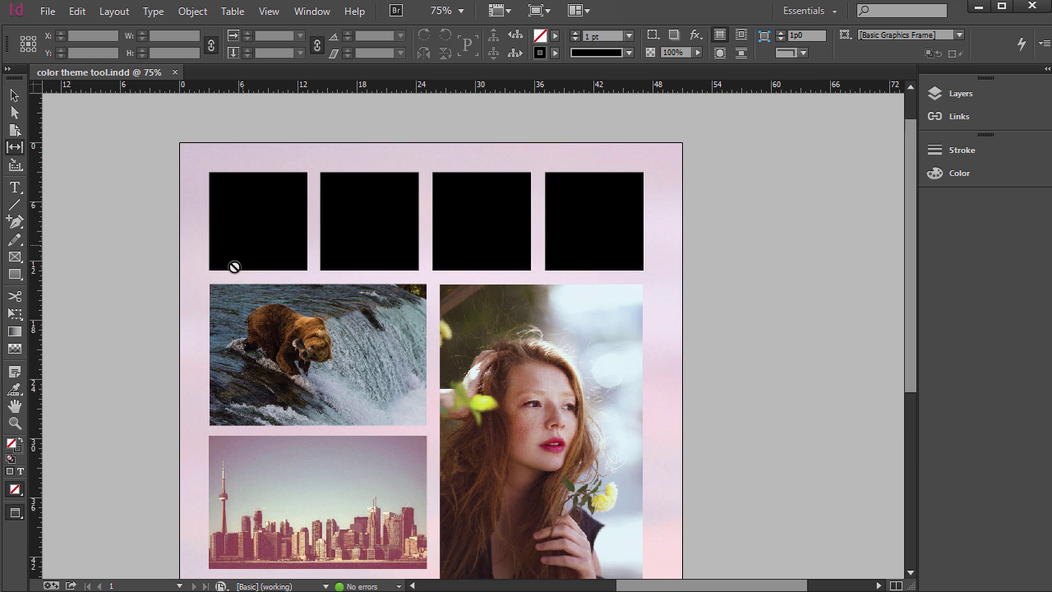
{"action": "scroll", "coordinate": [338, 362], "scroll_direction": "down", "scroll_amount": 3}
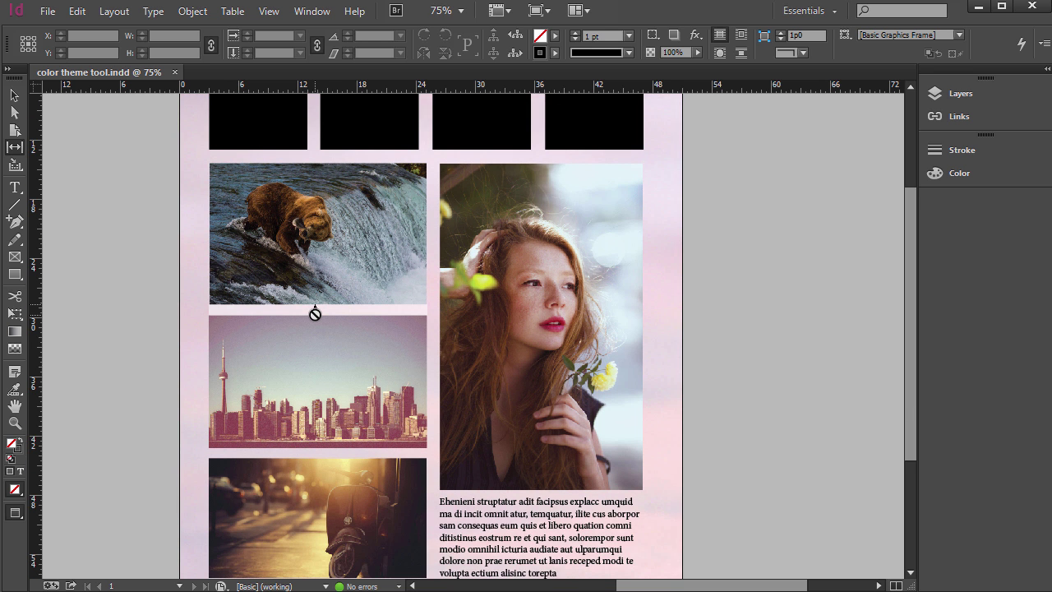
{"action": "scroll", "coordinate": [314, 313], "scroll_direction": "down", "scroll_amount": 1}
{"action": "scroll", "coordinate": [314, 315], "scroll_direction": "up", "scroll_amount": 1}
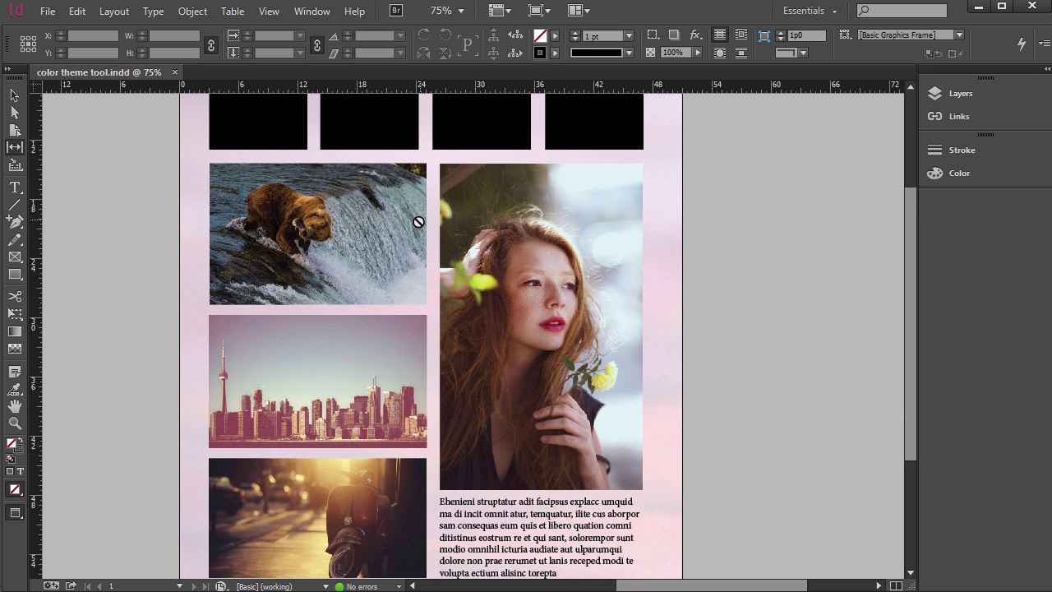
{"action": "scroll", "coordinate": [415, 223], "scroll_direction": "up", "scroll_amount": 1}
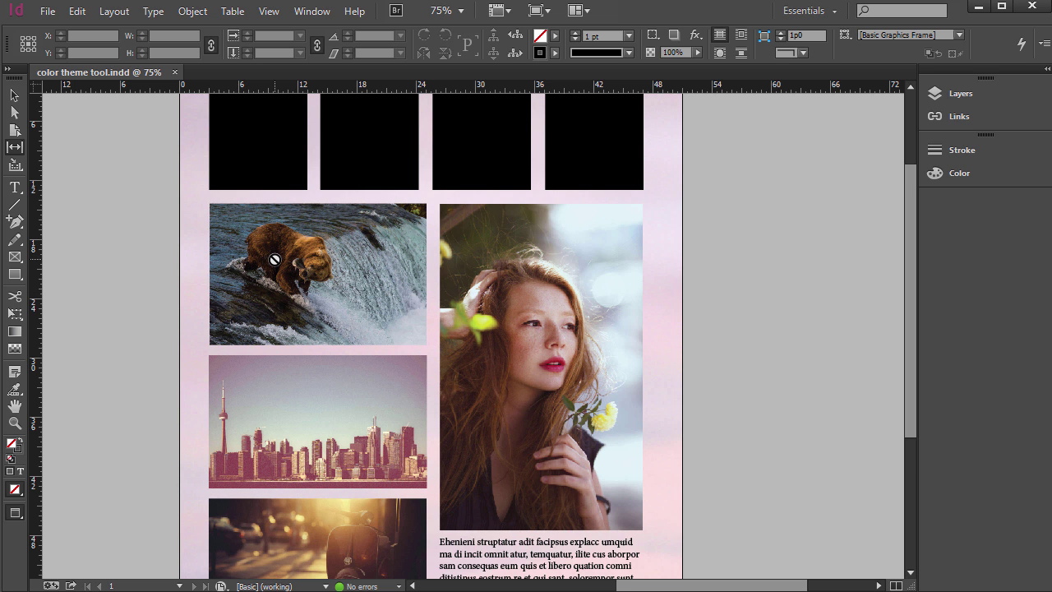
{"action": "scroll", "coordinate": [274, 260], "scroll_direction": "down", "scroll_amount": 1}
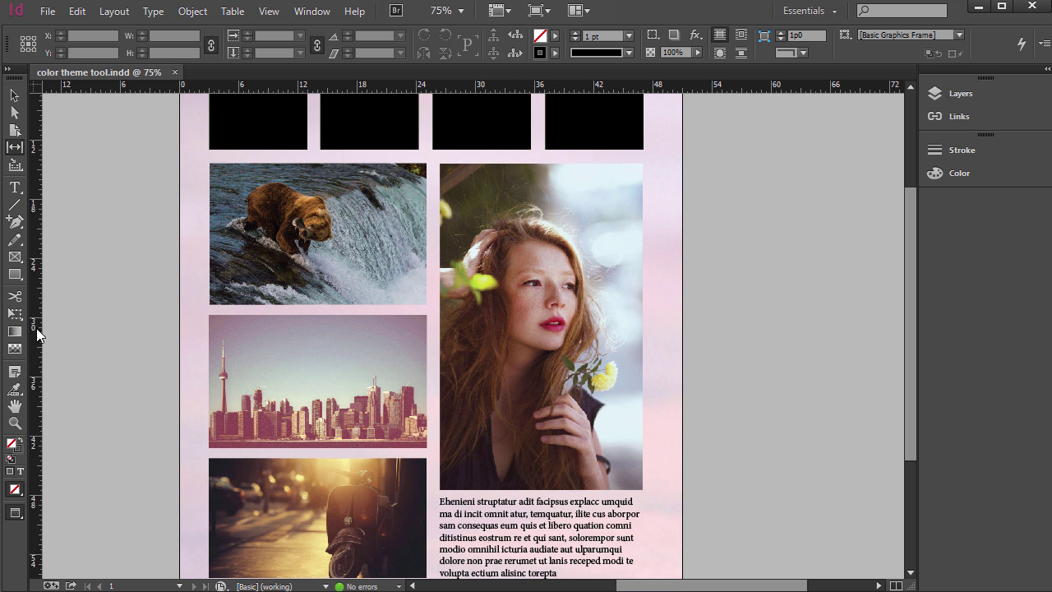
With the Color Theme tool, sample pale blue, lime, olive, terracotta and dark brown from the portrait and view variations.
{"action": "left_click", "coordinate": [16, 391]}
{"action": "left_click", "coordinate": [16, 393]}
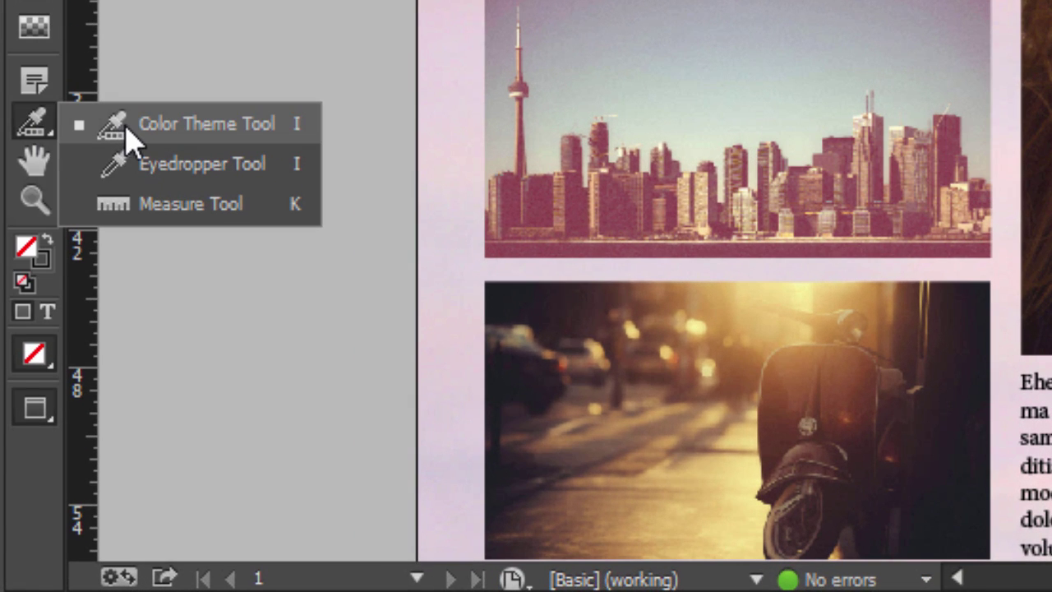
{"action": "left_click", "coordinate": [121, 133]}
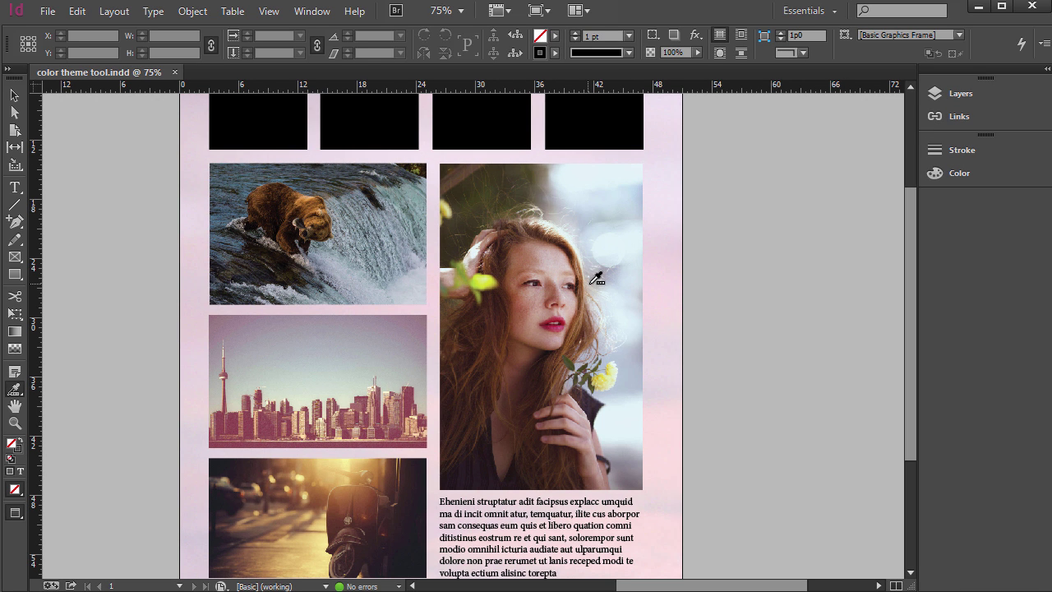
{"action": "left_click", "coordinate": [596, 279]}
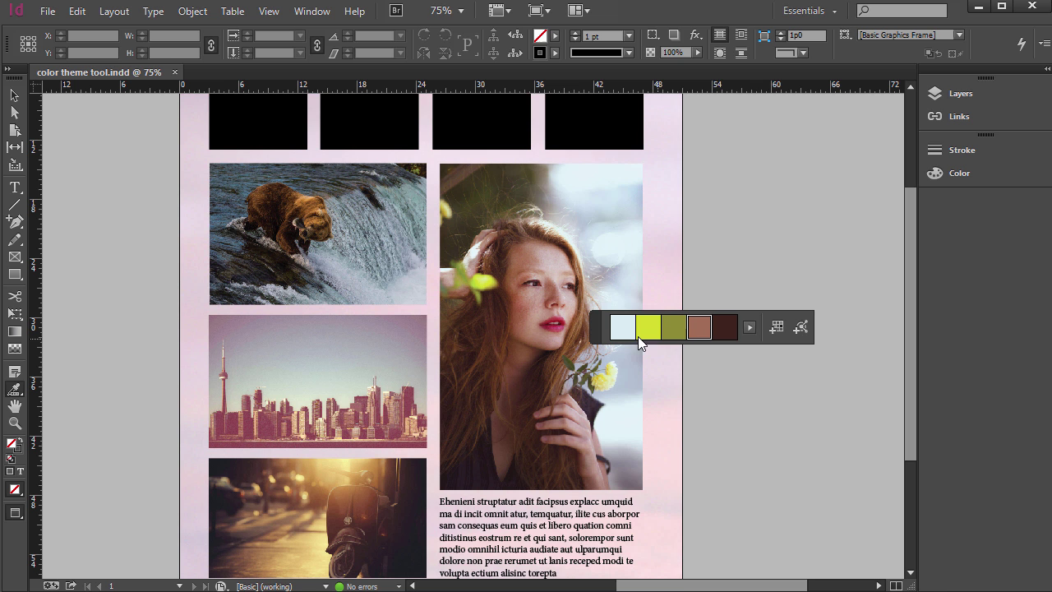
{"action": "left_click", "coordinate": [749, 328]}
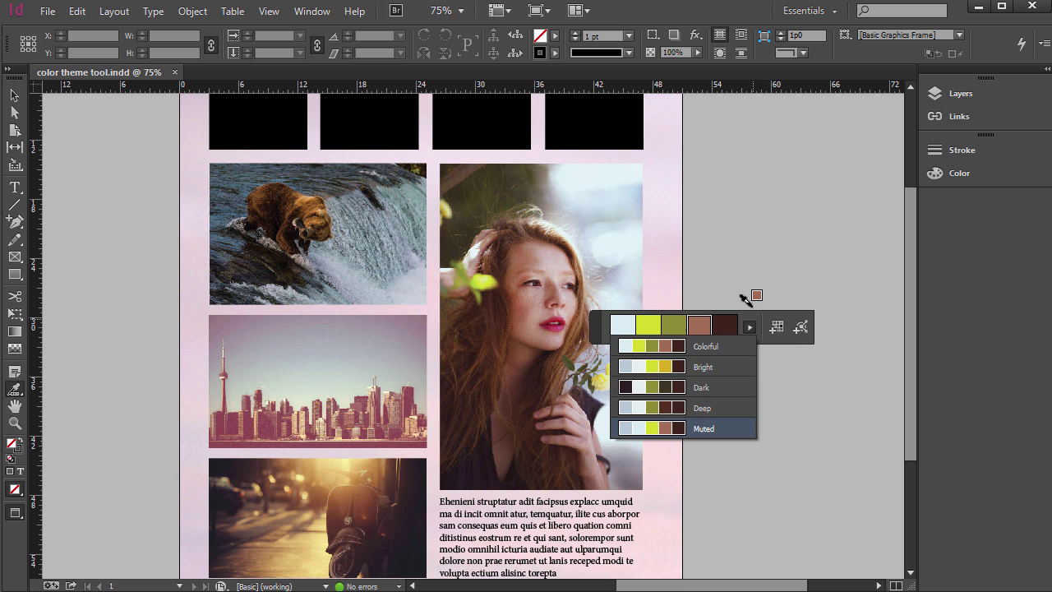
Add the sampled theme to Swatches and expand its Colorful_Theme group in the Swatches panel.
{"action": "left_click", "coordinate": [747, 319]}
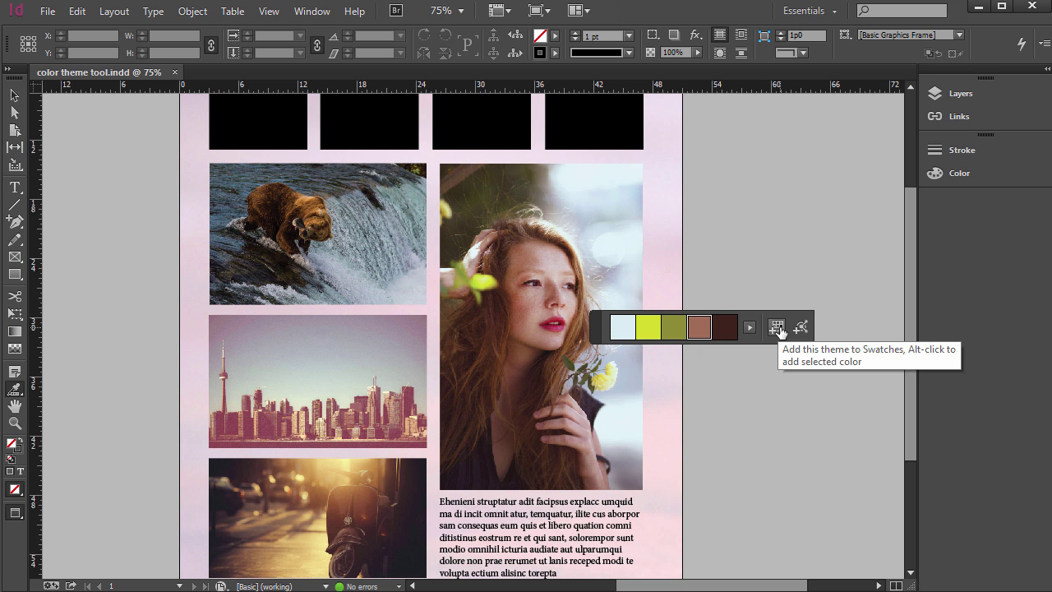
{"action": "left_click", "coordinate": [777, 328]}
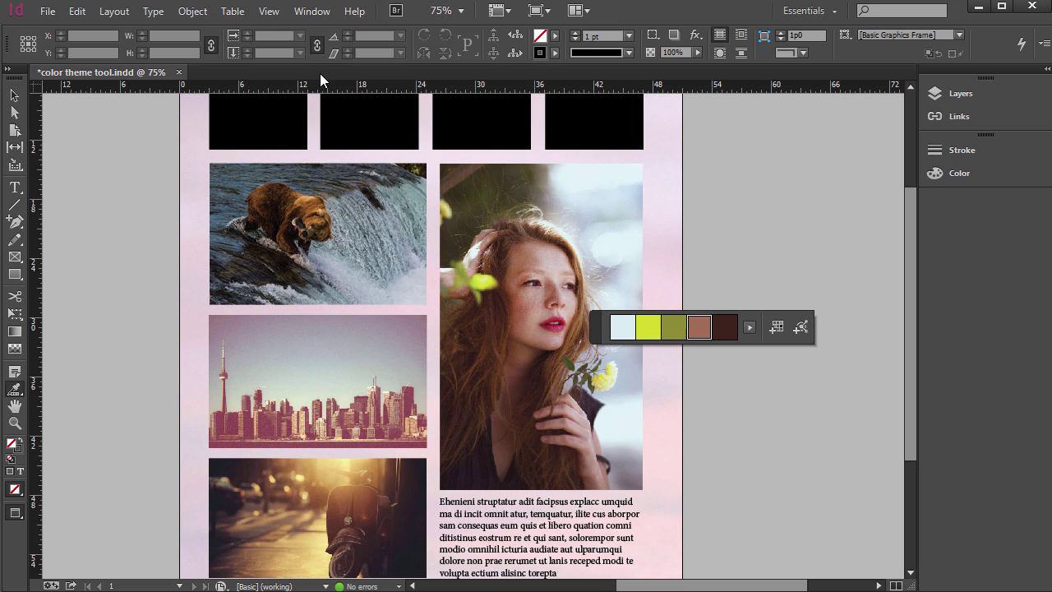
{"action": "left_click", "coordinate": [312, 11]}
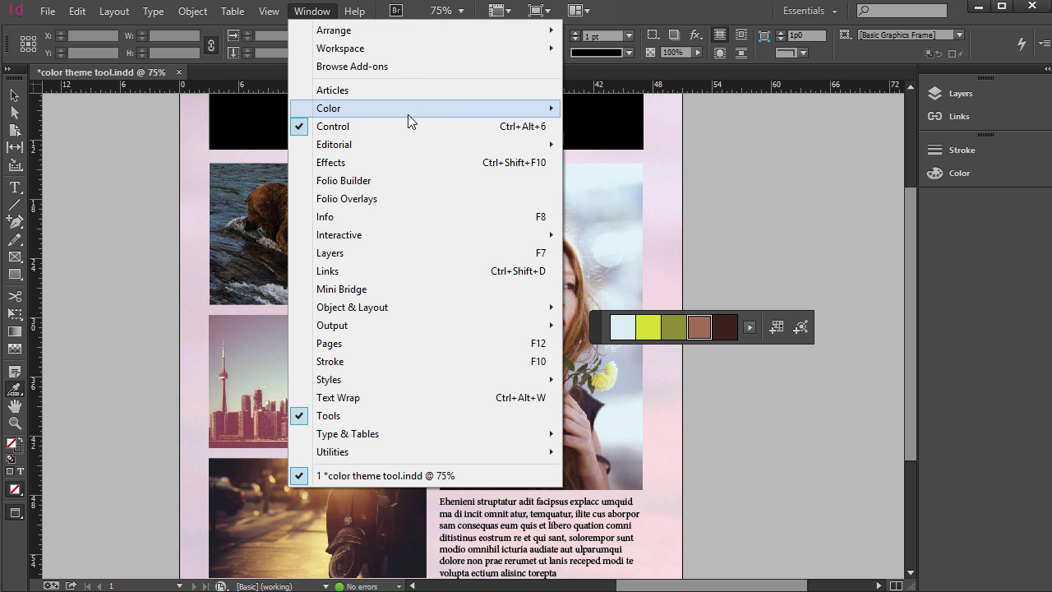
{"action": "mouse_move", "coordinate": [407, 115]}
{"action": "left_click", "coordinate": [599, 161]}
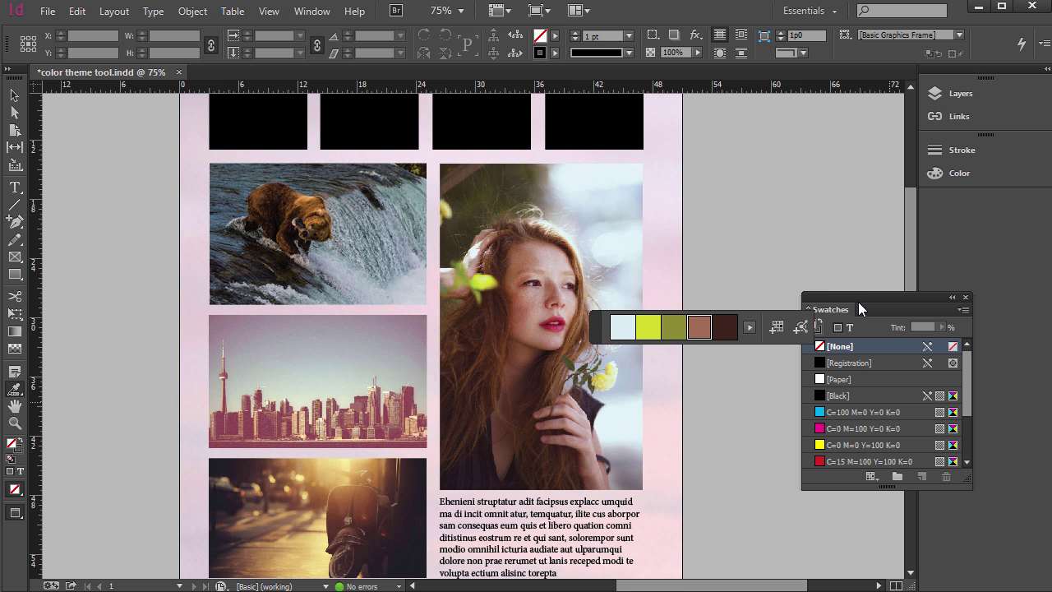
{"action": "scroll", "coordinate": [897, 394], "scroll_direction": "down", "scroll_amount": 3}
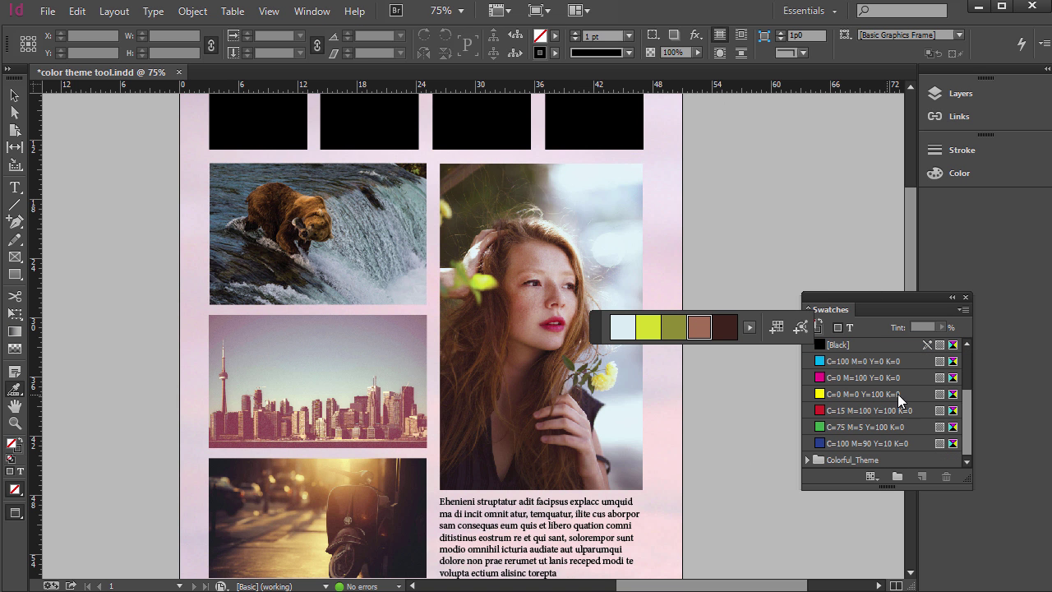
{"action": "left_click", "coordinate": [806, 461]}
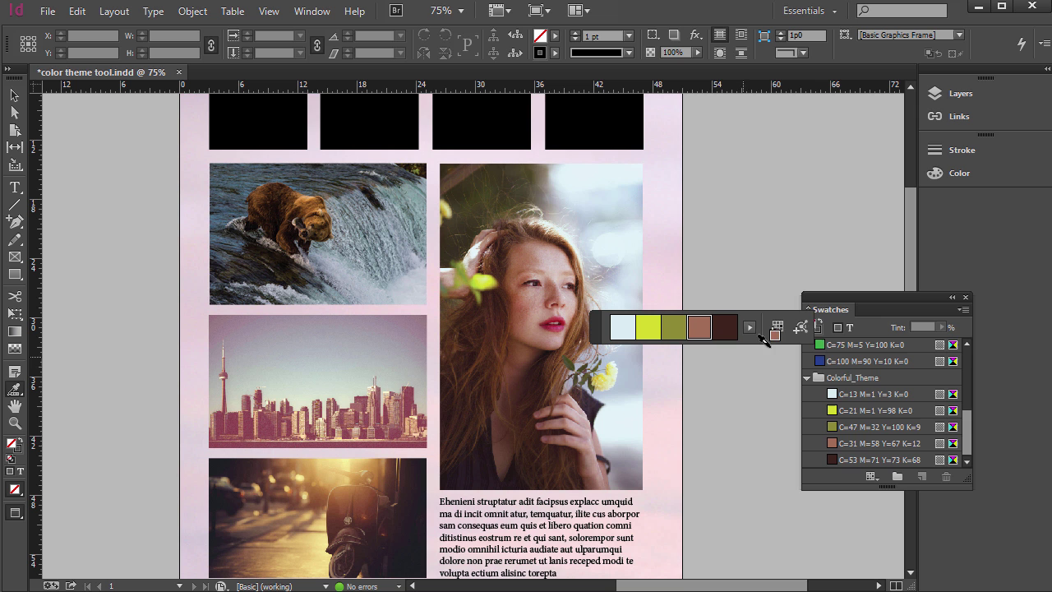
{"action": "left_click_drag", "start_coordinate": [830, 300], "coordinate": [742, 365]}
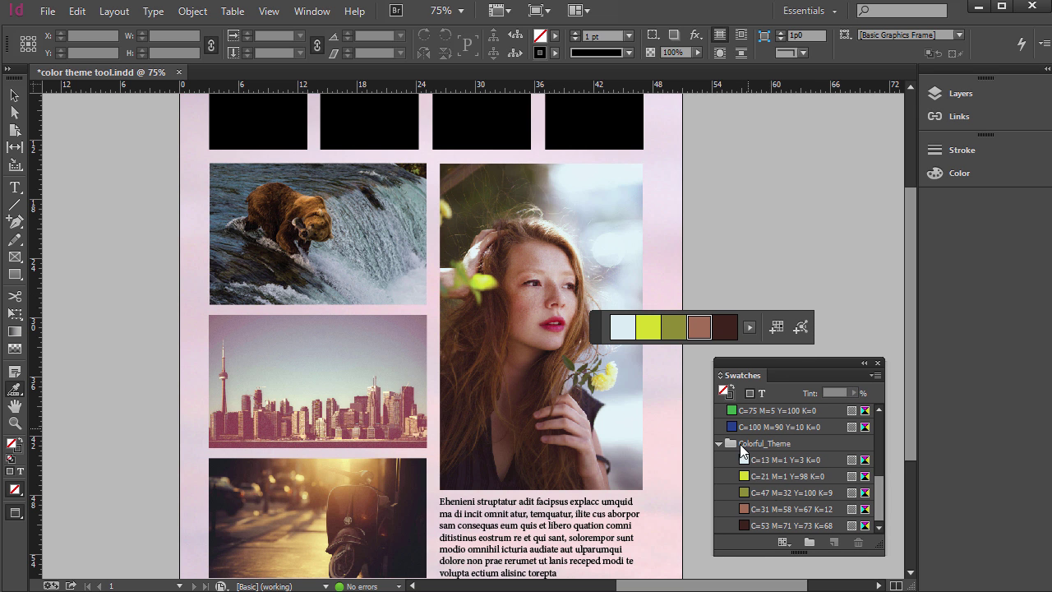
Give the portrait photo frame a 10 pt stroke in the lime swatch C=21 M=1 Y=98 K=0.
{"action": "left_click", "coordinate": [13, 97]}
{"action": "left_click", "coordinate": [477, 204]}
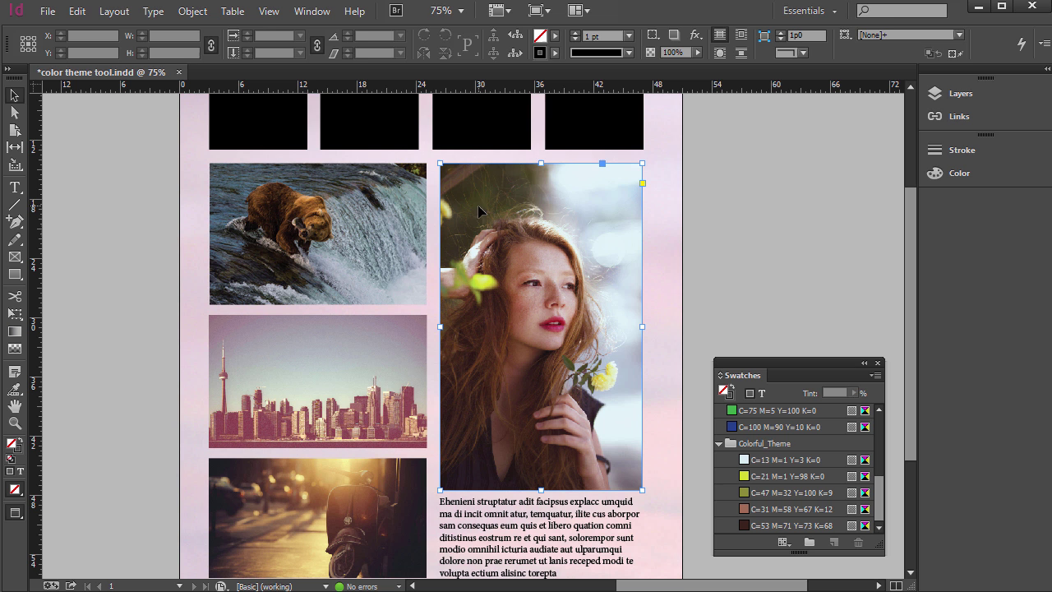
{"action": "left_click", "coordinate": [629, 37]}
{"action": "left_click", "coordinate": [605, 264]}
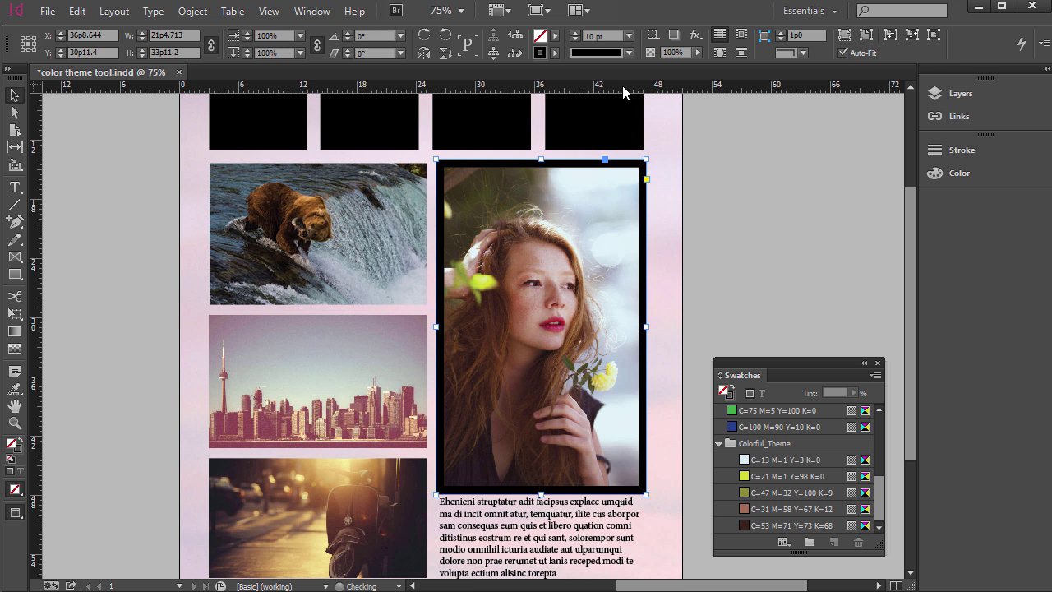
{"action": "left_click", "coordinate": [627, 53]}
{"action": "left_click", "coordinate": [632, 52]}
{"action": "left_click", "coordinate": [748, 477]}
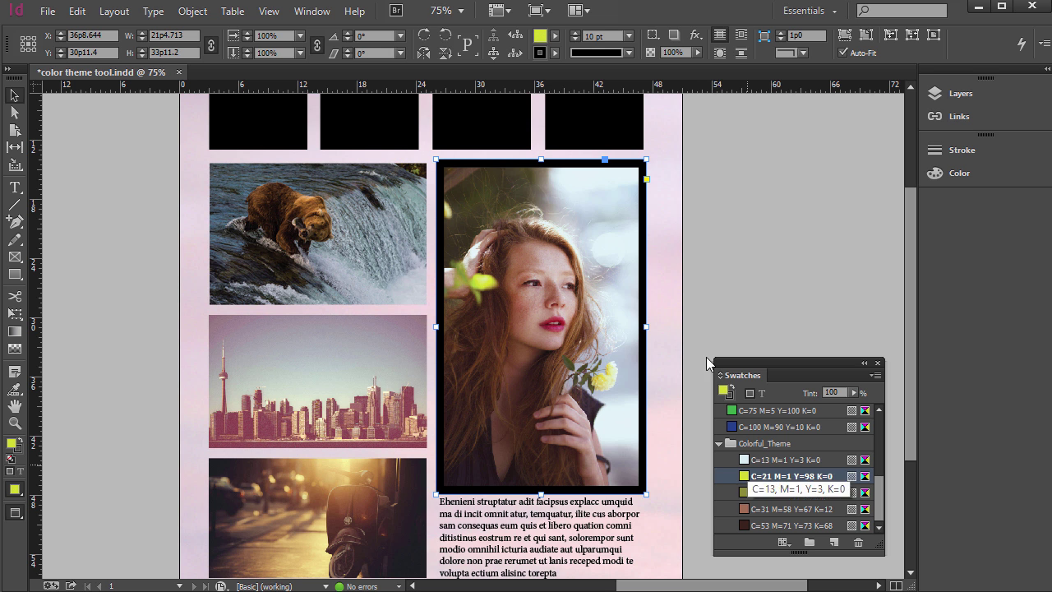
{"action": "left_click", "coordinate": [21, 441]}
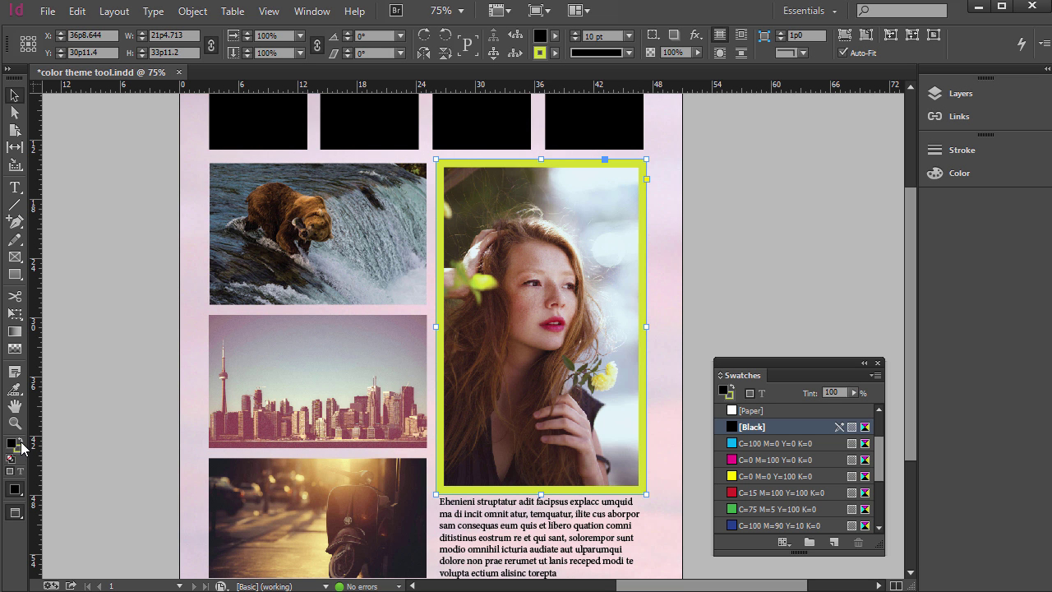
Re-sample the portrait theme and fill the black squares with its pale blue, lime and olive.
{"action": "left_click", "coordinate": [656, 205]}
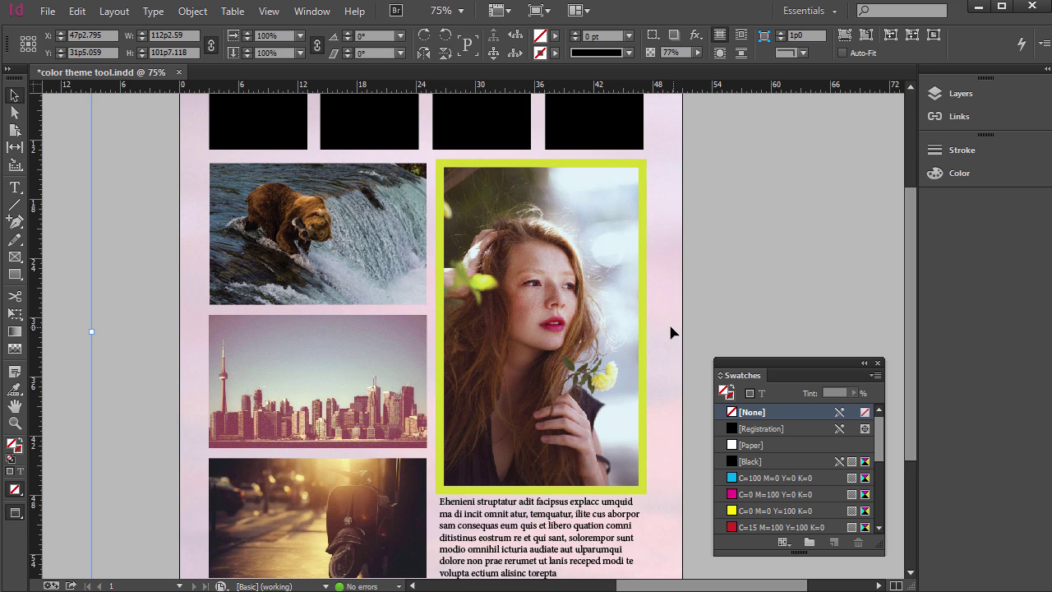
{"action": "scroll", "coordinate": [655, 315], "scroll_direction": "up", "scroll_amount": 3}
{"action": "scroll", "coordinate": [537, 288], "scroll_direction": "down", "scroll_amount": 3}
{"action": "left_click", "coordinate": [15, 389]}
{"action": "left_click", "coordinate": [460, 302]}
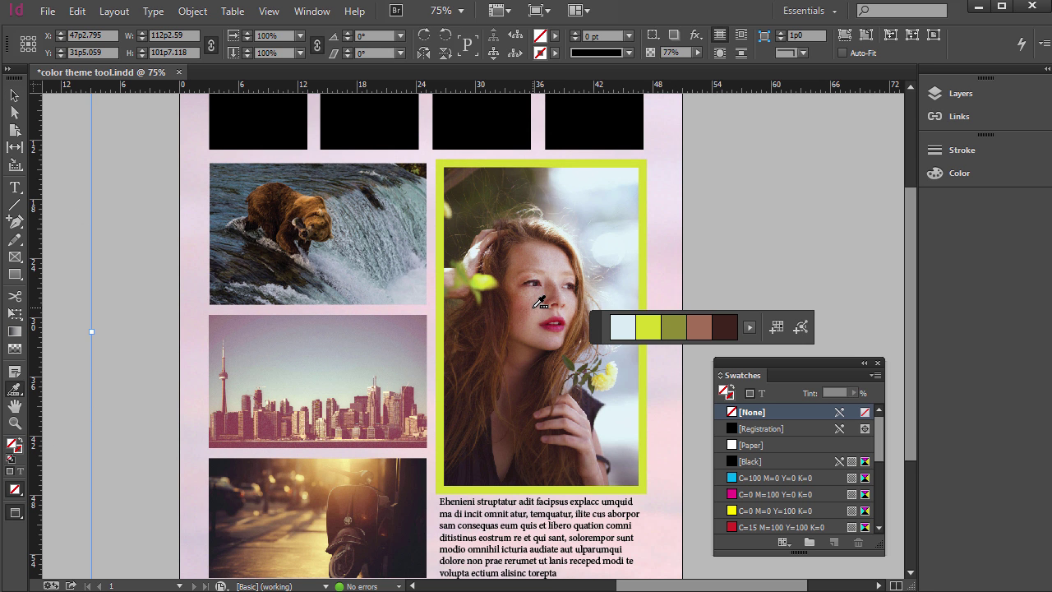
{"action": "scroll", "coordinate": [539, 303], "scroll_direction": "up", "scroll_amount": 3}
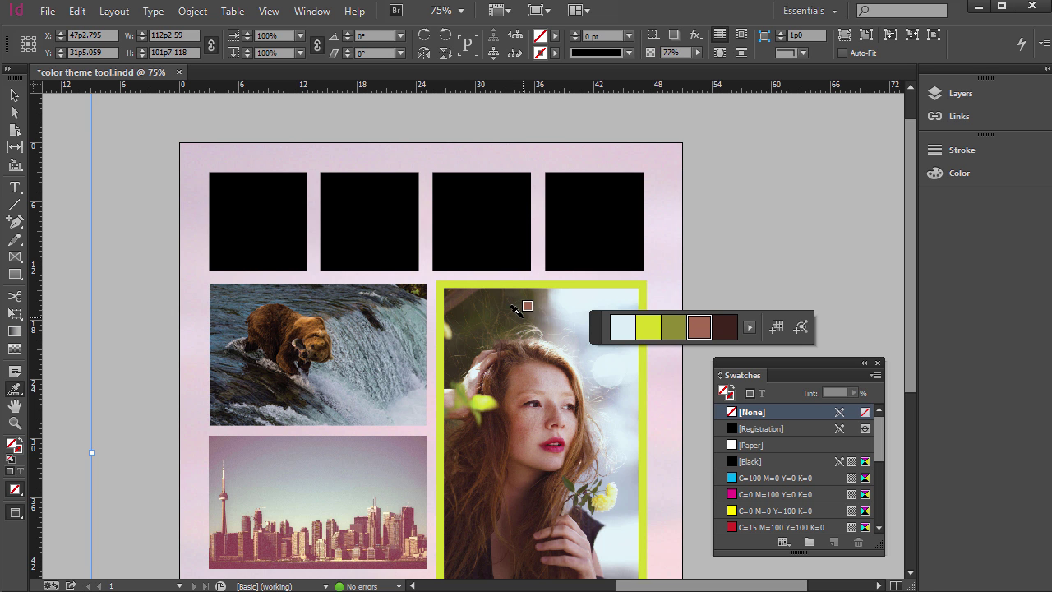
{"action": "left_click", "coordinate": [618, 332]}
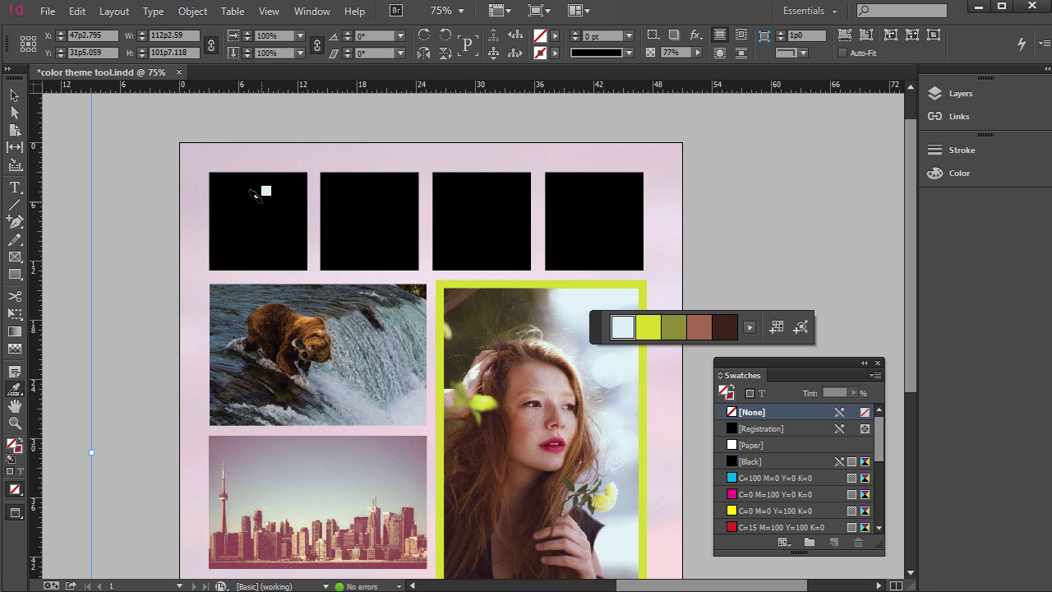
{"action": "left_click", "coordinate": [266, 188]}
{"action": "left_click", "coordinate": [648, 329]}
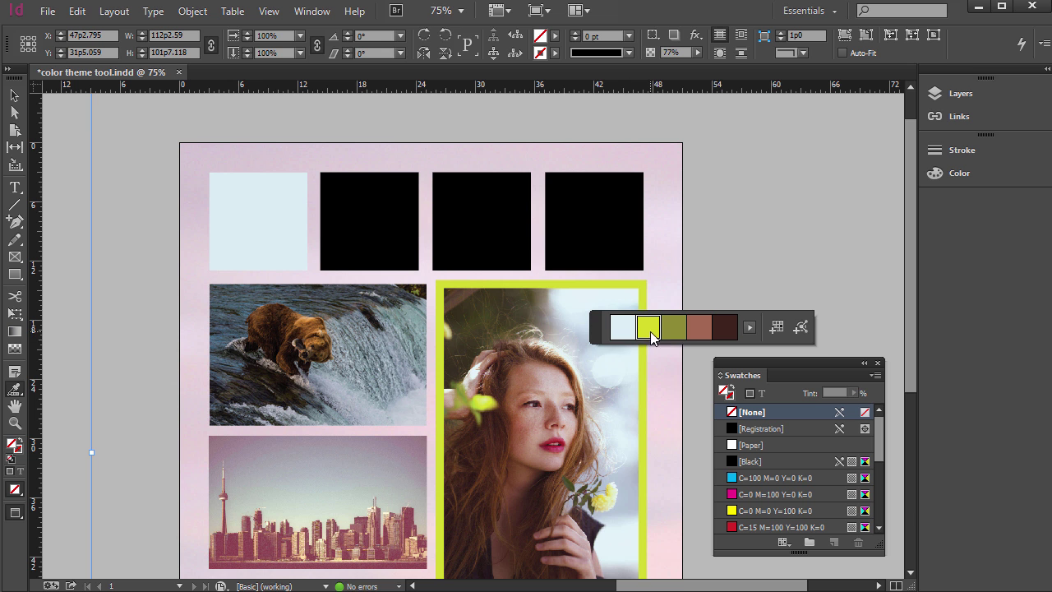
{"action": "left_click", "coordinate": [374, 220]}
{"action": "left_click", "coordinate": [674, 327]}
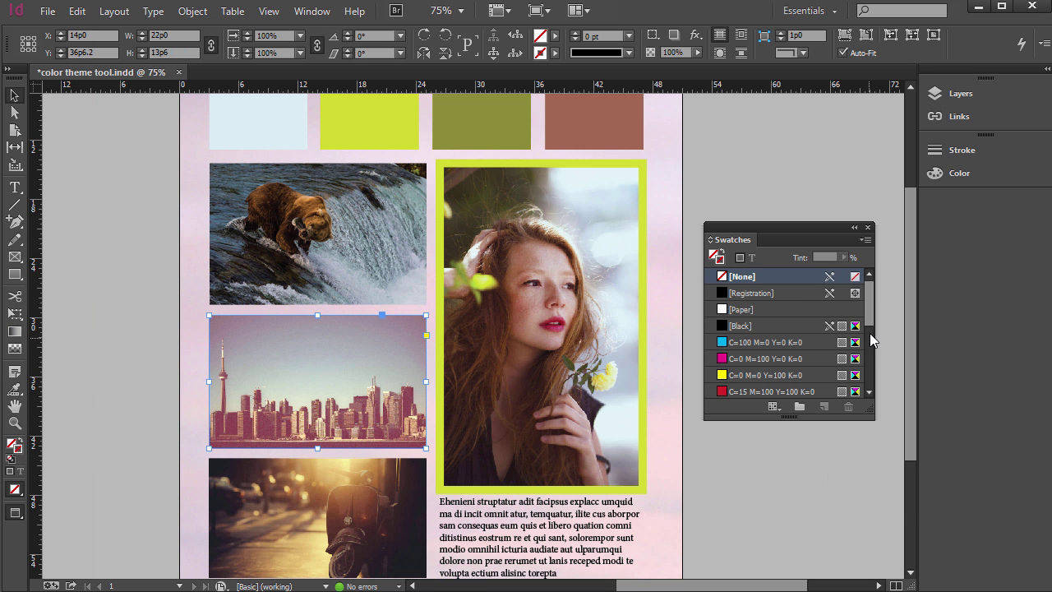
Give the city skyline photo frame a 10 pt brown stroke from the theme.
{"action": "left_click_drag", "start_coordinate": [869, 333], "coordinate": [867, 402]}
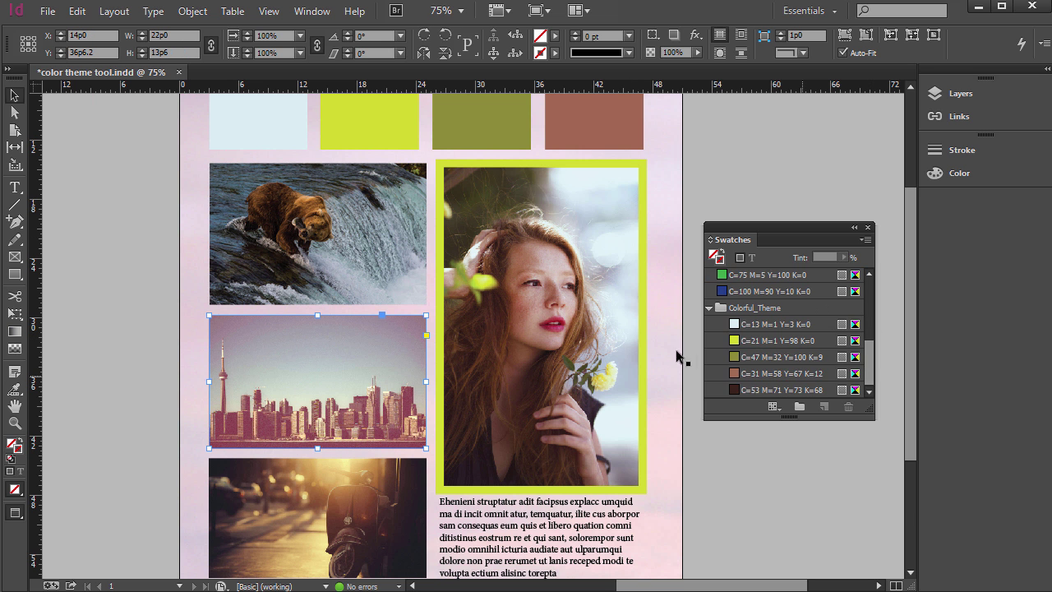
{"action": "left_click", "coordinate": [750, 375]}
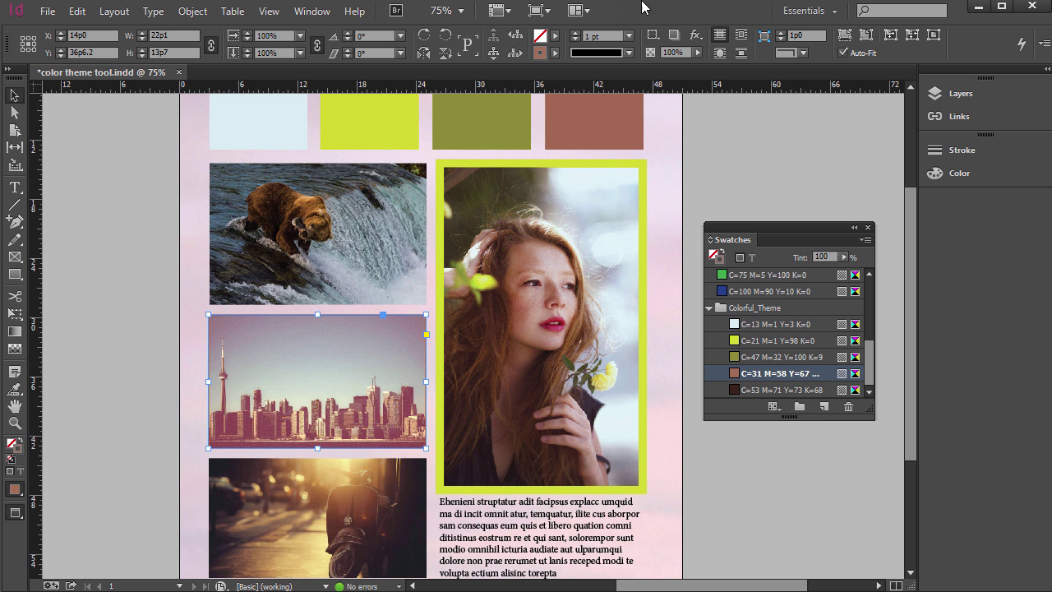
{"action": "left_click", "coordinate": [627, 37]}
{"action": "left_click", "coordinate": [610, 264]}
{"action": "left_click", "coordinate": [141, 273]}
{"action": "scroll", "coordinate": [355, 353], "scroll_direction": "up", "scroll_amount": 3}
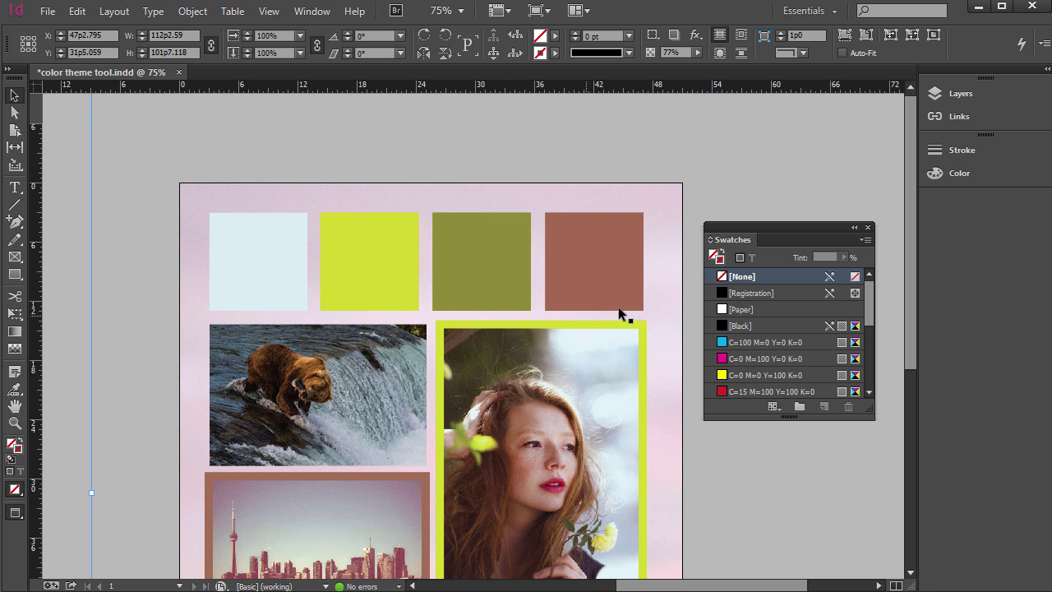
Sample a theme from the bear photo and fill the four squares dark brown, green, orange and brown.
{"action": "left_click", "coordinate": [14, 389]}
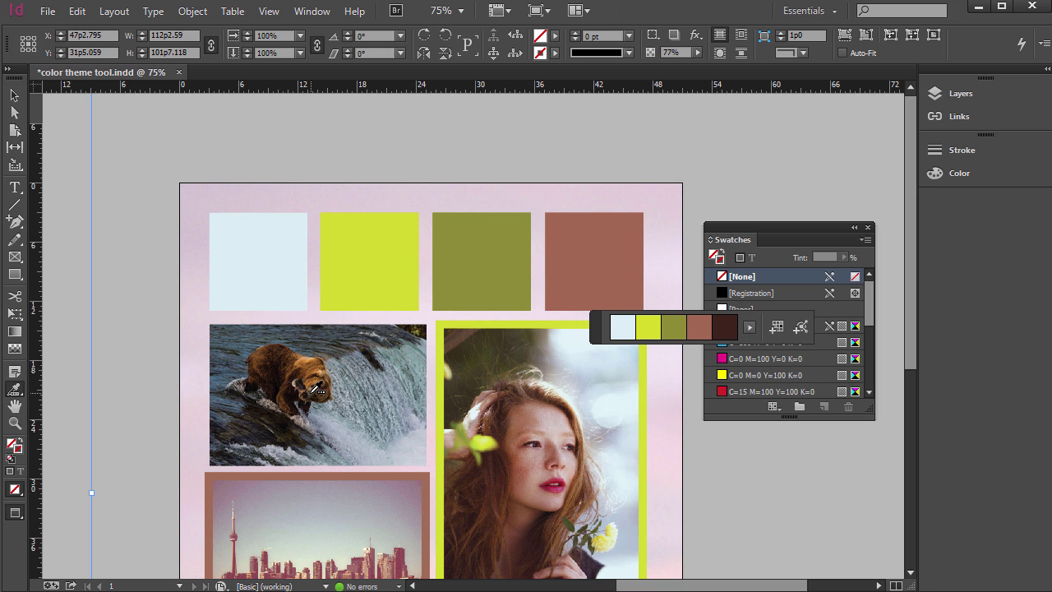
{"action": "left_click", "coordinate": [333, 354]}
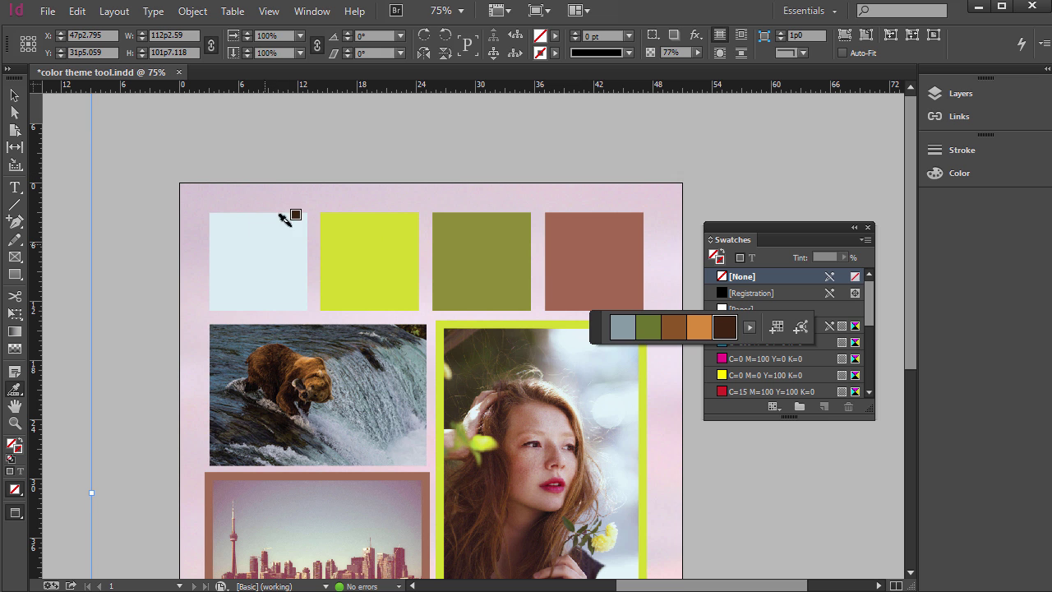
{"action": "left_click", "coordinate": [248, 247]}
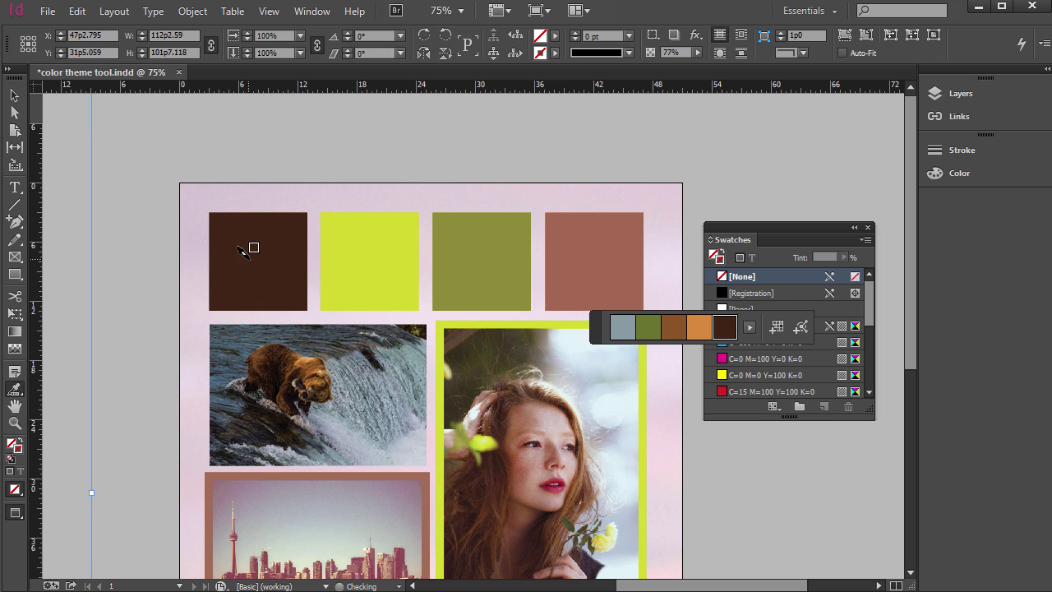
{"action": "left_click", "coordinate": [647, 327]}
{"action": "left_click", "coordinate": [362, 240]}
{"action": "left_click", "coordinate": [698, 327]}
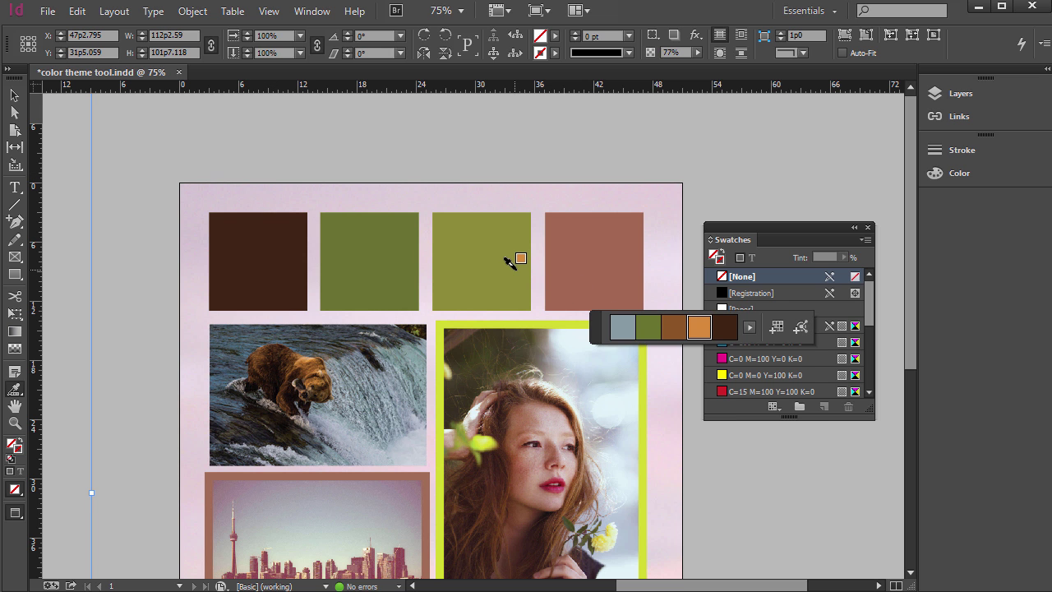
{"action": "left_click", "coordinate": [506, 257]}
{"action": "left_click", "coordinate": [675, 328]}
{"action": "left_click", "coordinate": [598, 249]}
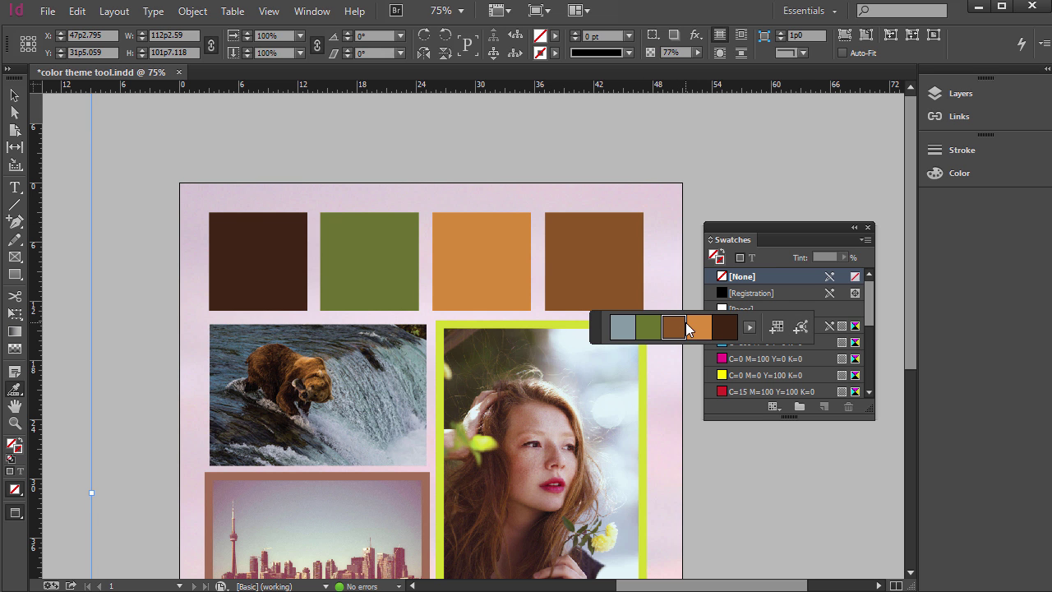
{"action": "left_click_drag", "start_coordinate": [605, 320], "coordinate": [488, 456]}
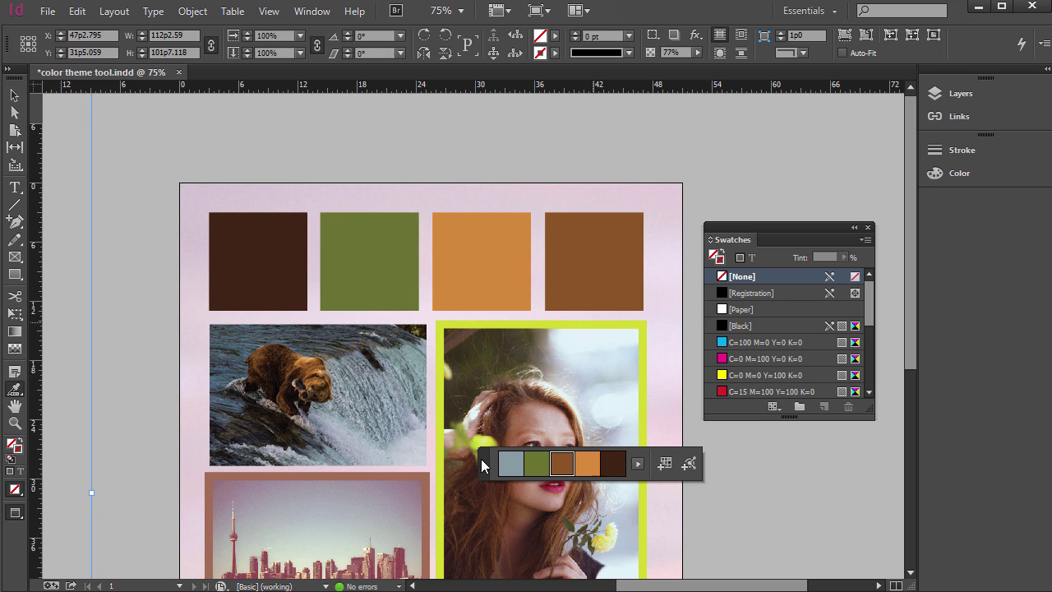
Add the bear theme to Adobe Color, then dock the Adobe Color Themes panel on My Themes.
{"action": "left_click", "coordinate": [688, 465]}
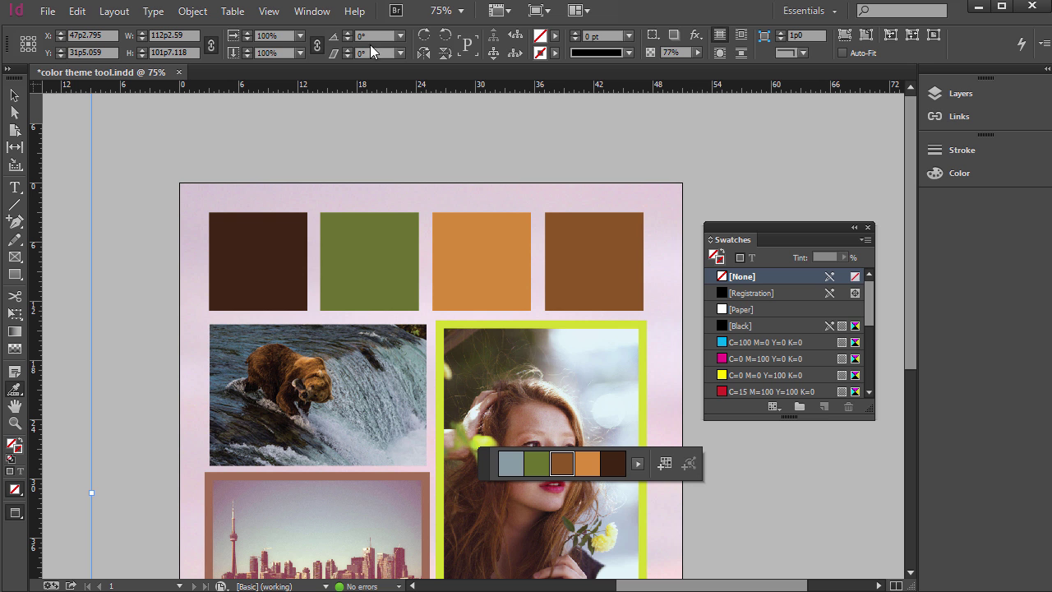
{"action": "left_click", "coordinate": [312, 11]}
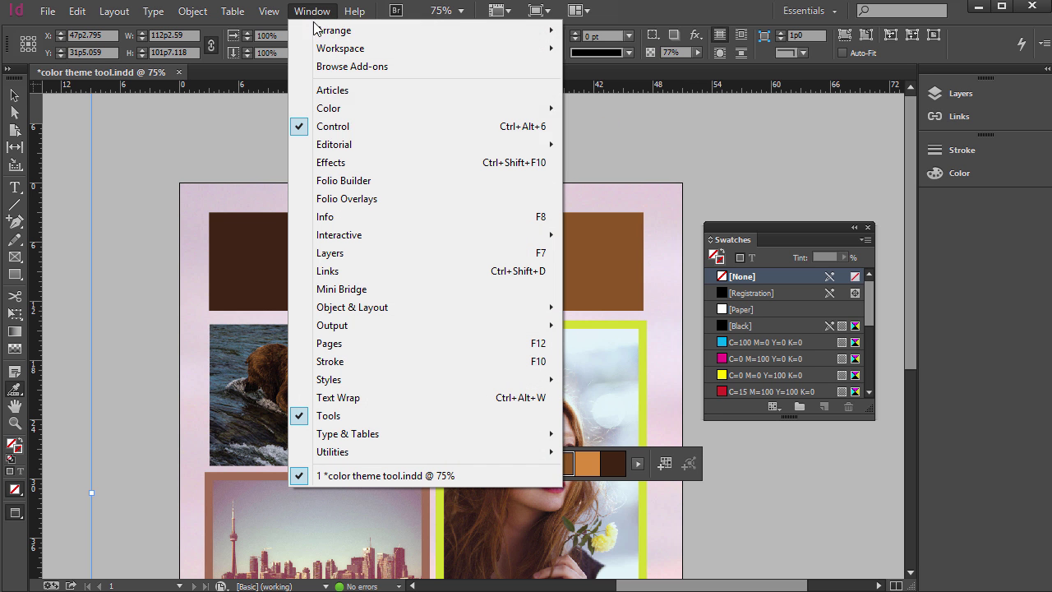
{"action": "mouse_move", "coordinate": [390, 115]}
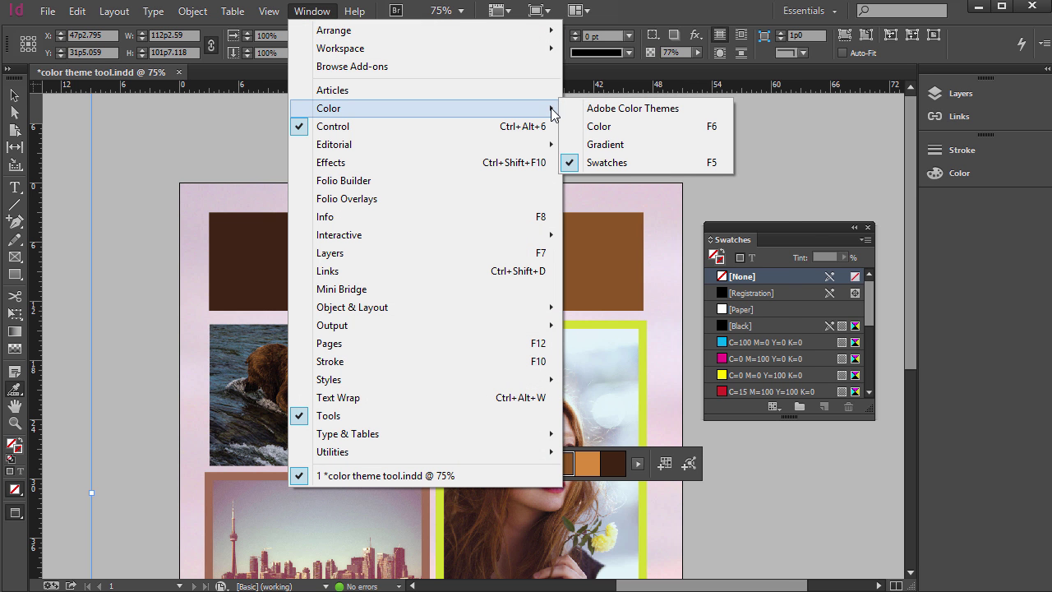
{"action": "left_click", "coordinate": [631, 108]}
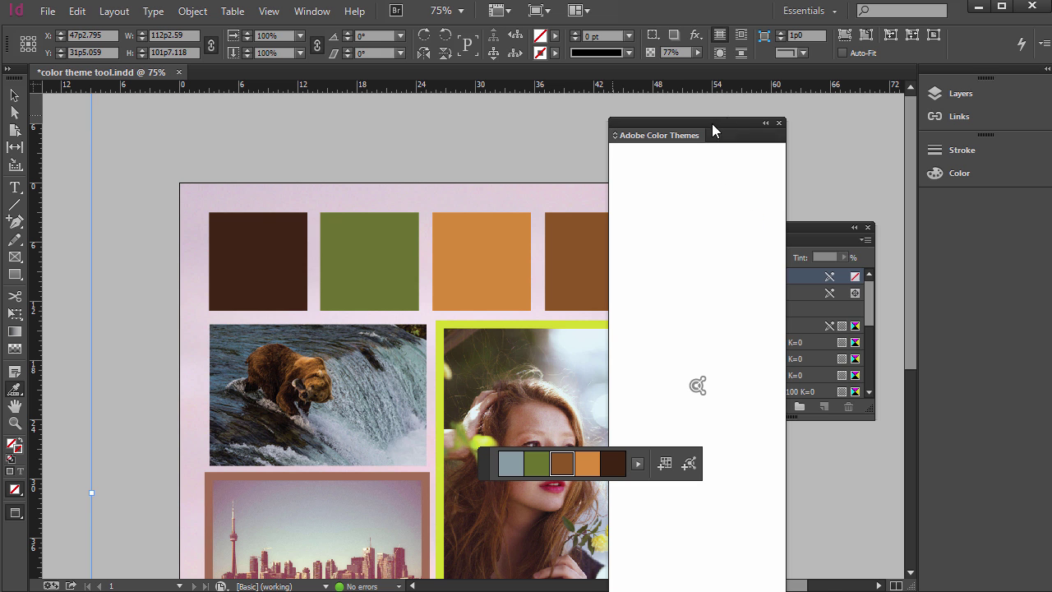
{"action": "left_click_drag", "start_coordinate": [711, 124], "coordinate": [817, 109]}
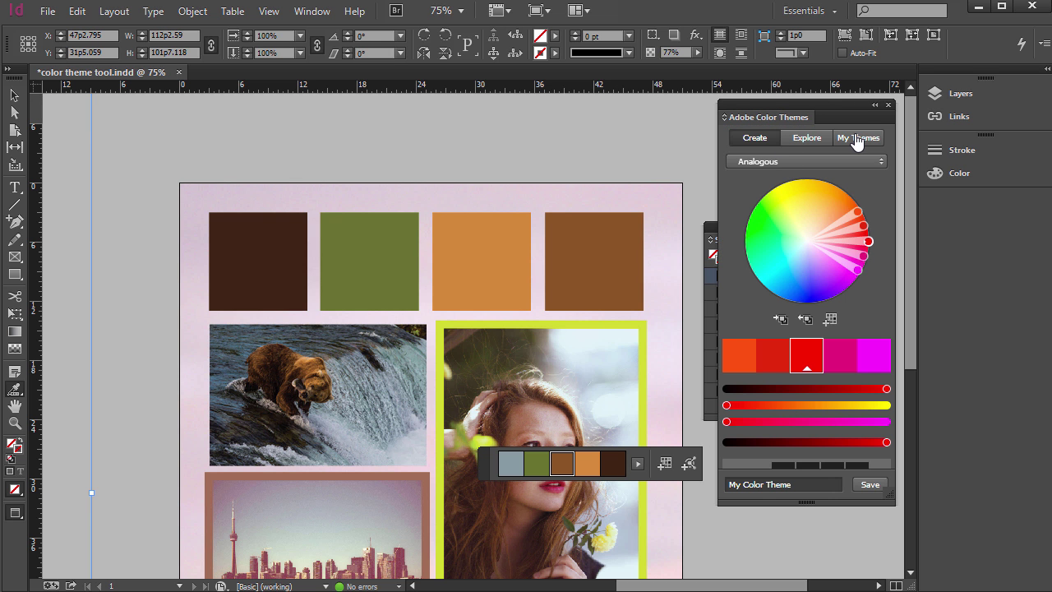
{"action": "left_click", "coordinate": [856, 138]}
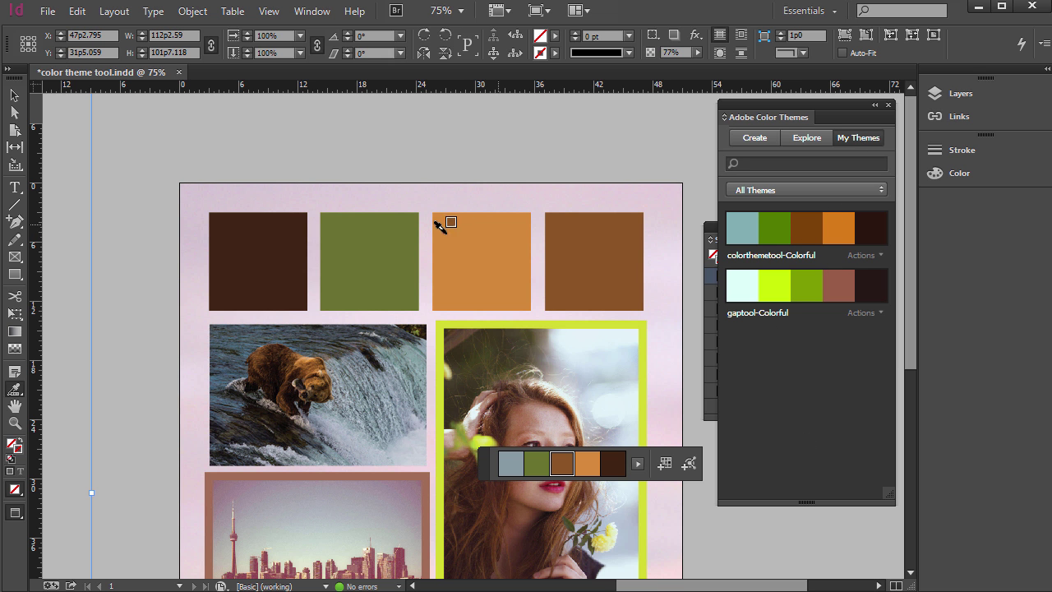
Open gap tool.indd as a second document and pan its page into view.
{"action": "left_click", "coordinate": [48, 11]}
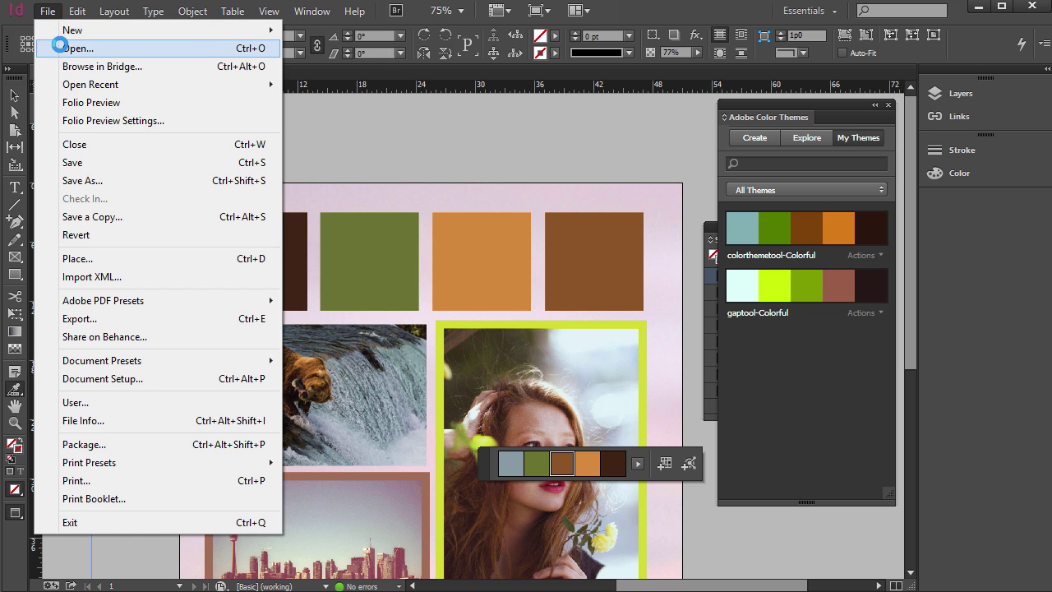
{"action": "left_click", "coordinate": [62, 42]}
{"action": "left_click", "coordinate": [880, 230]}
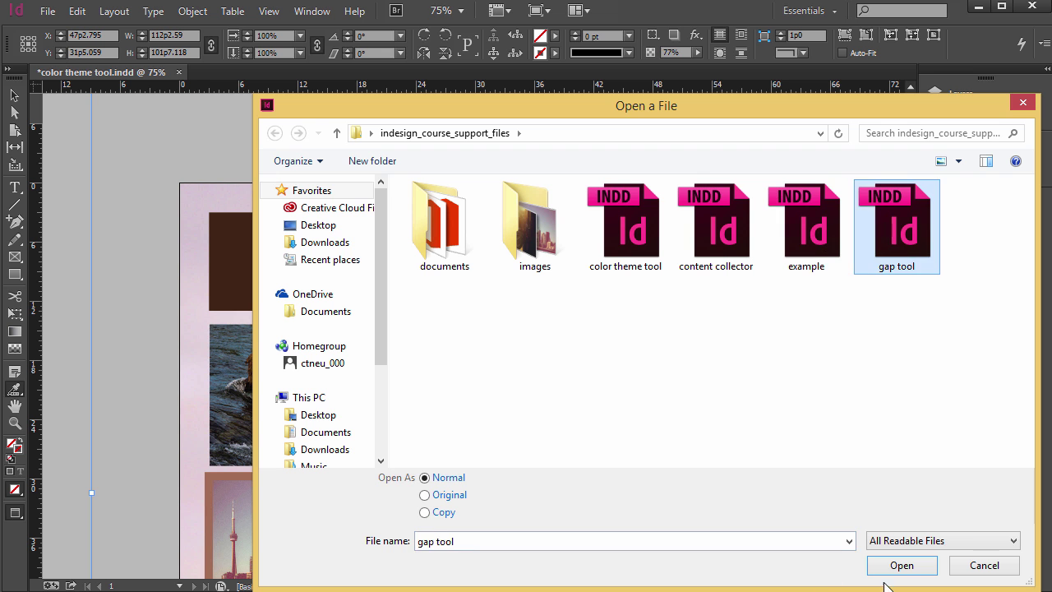
{"action": "left_click", "coordinate": [901, 565]}
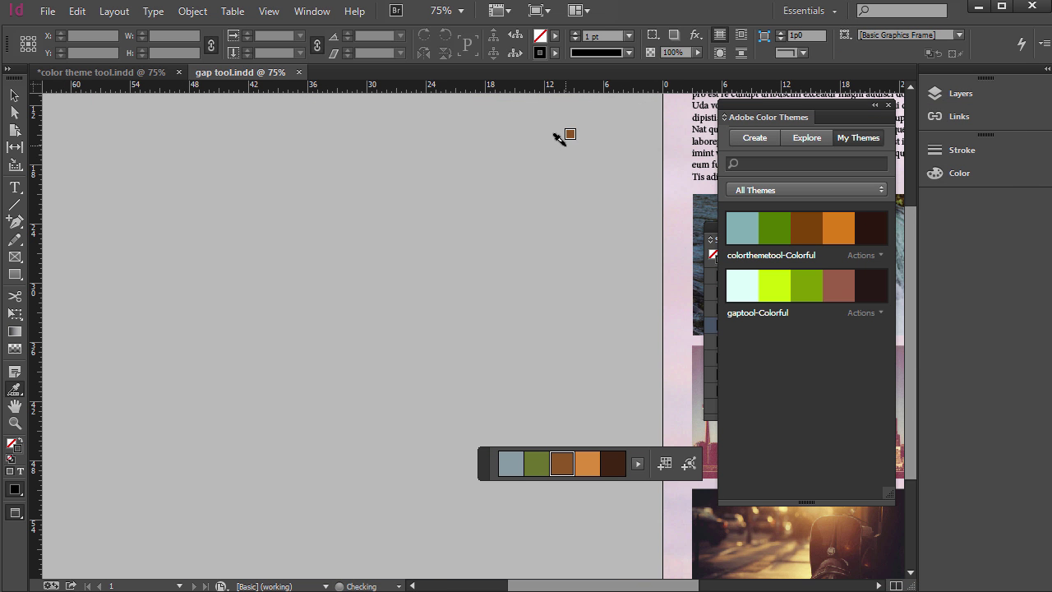
{"action": "left_click", "coordinate": [15, 406]}
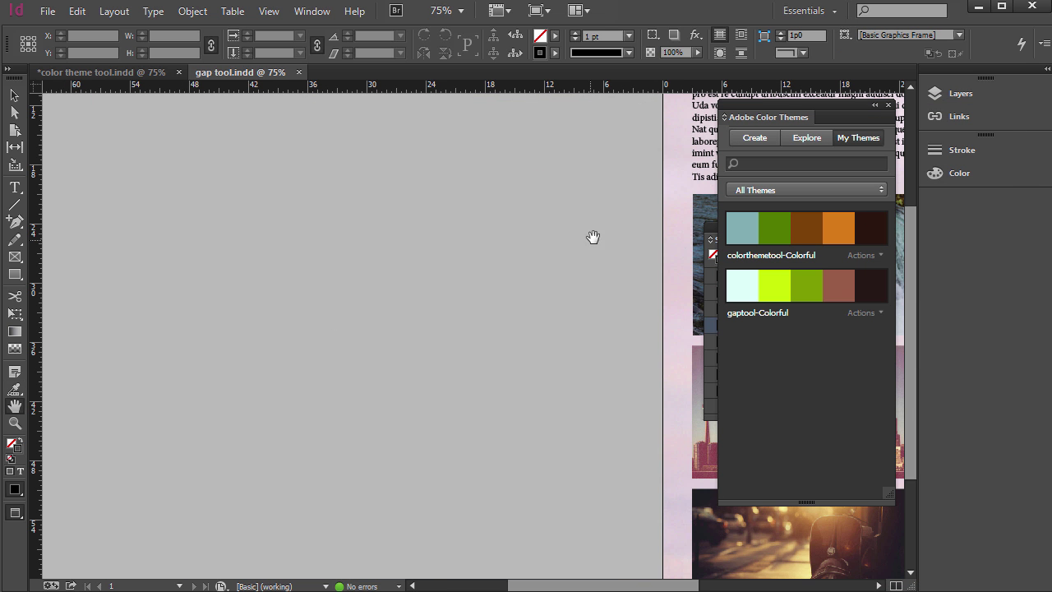
{"action": "left_click_drag", "start_coordinate": [592, 237], "coordinate": [317, 258]}
{"action": "left_click_drag", "start_coordinate": [660, 279], "coordinate": [510, 268]}
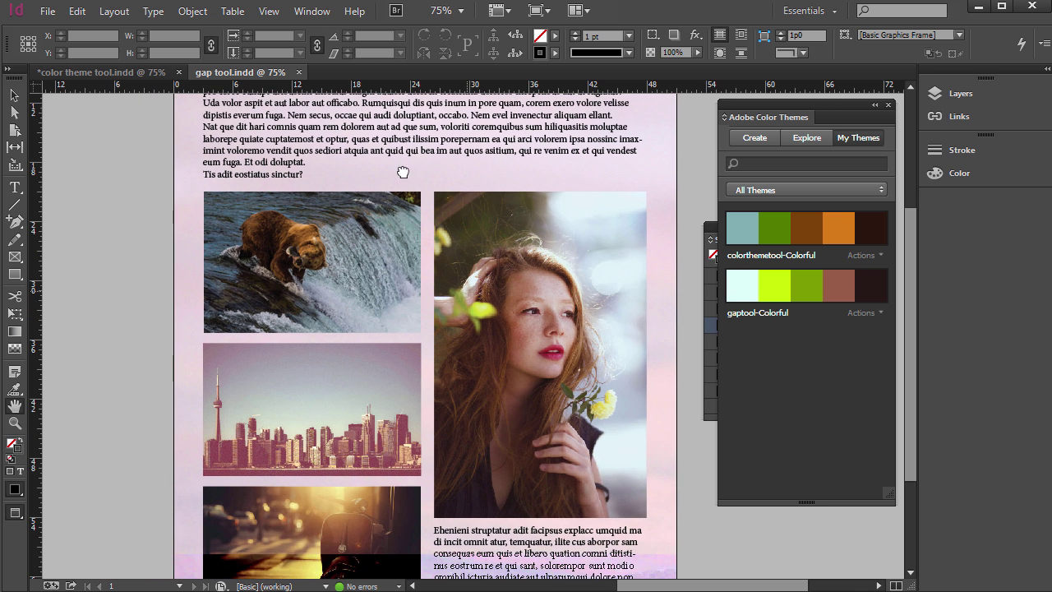
Check the Swatches panel in both documents, then return to color theme tool.indd.
{"action": "left_click", "coordinate": [152, 74]}
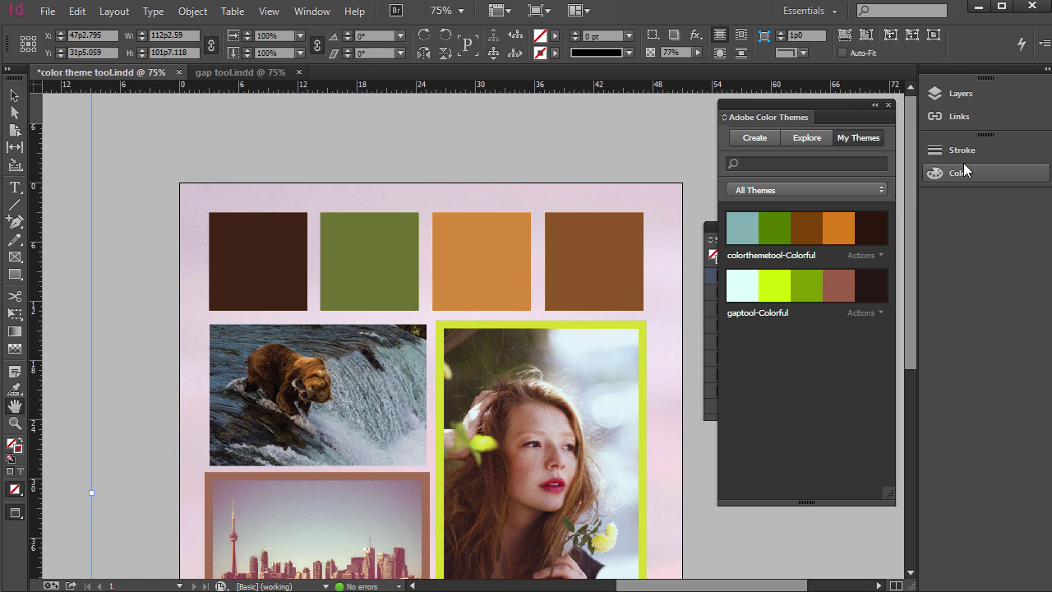
{"action": "left_click", "coordinate": [306, 10]}
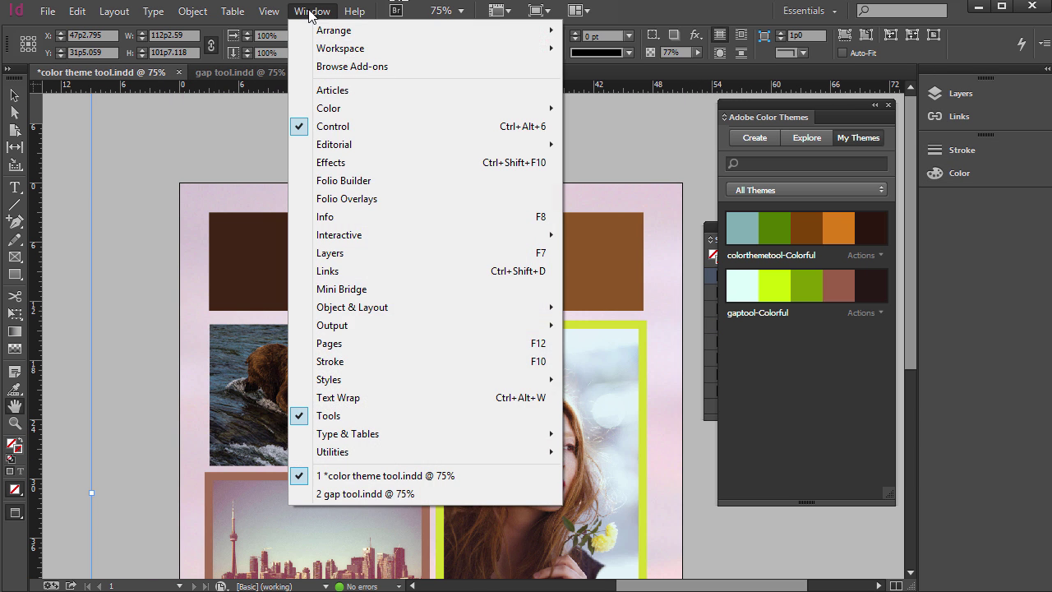
{"action": "mouse_move", "coordinate": [469, 110]}
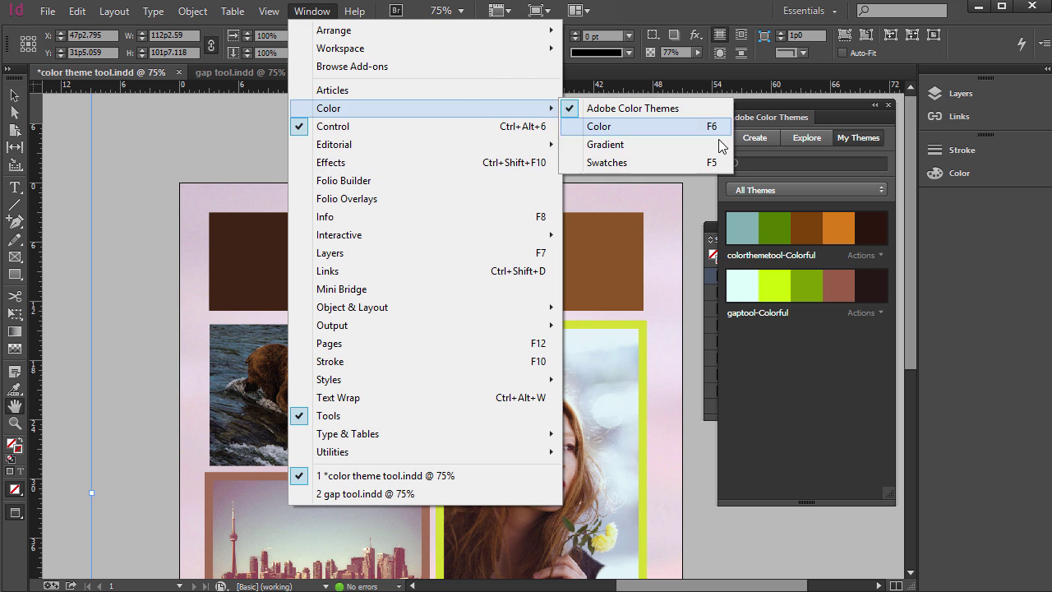
{"action": "left_click", "coordinate": [697, 159]}
{"action": "left_click_drag", "start_coordinate": [868, 303], "coordinate": [870, 394]}
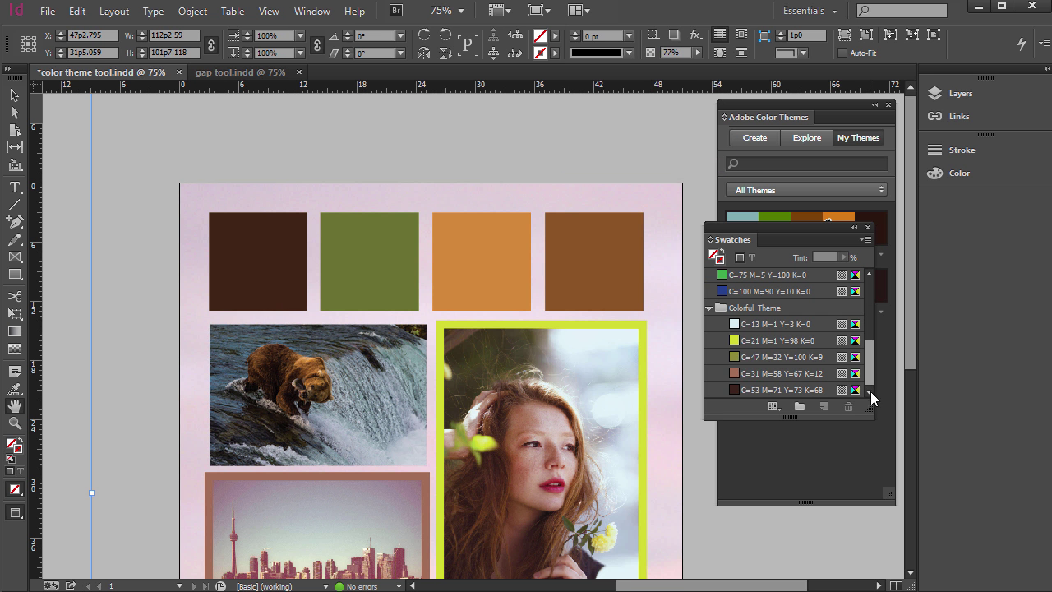
{"action": "left_click", "coordinate": [215, 75]}
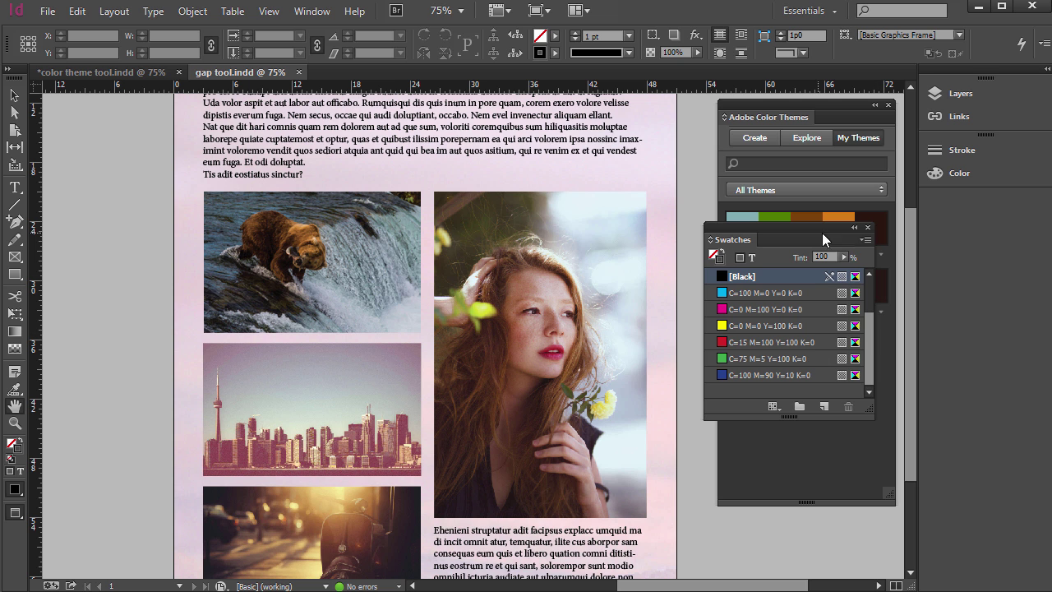
{"action": "left_click", "coordinate": [866, 227]}
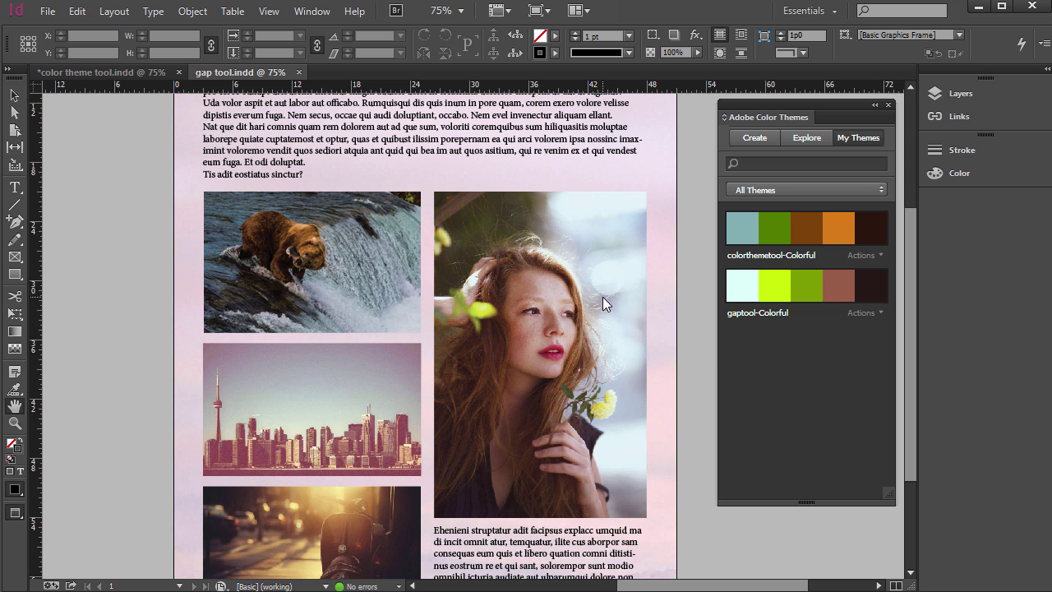
{"action": "scroll", "coordinate": [362, 268], "scroll_direction": "up", "scroll_amount": 4}
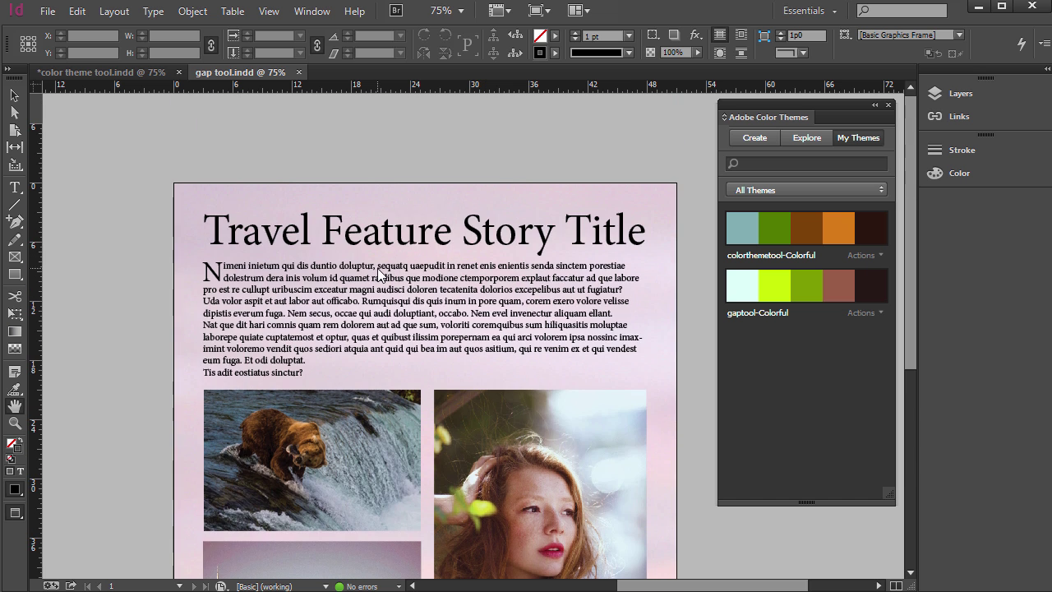
{"action": "left_click", "coordinate": [123, 73]}
{"action": "scroll", "coordinate": [484, 269], "scroll_direction": "down", "scroll_amount": 3}
{"action": "scroll", "coordinate": [305, 270], "scroll_direction": "up", "scroll_amount": 3}
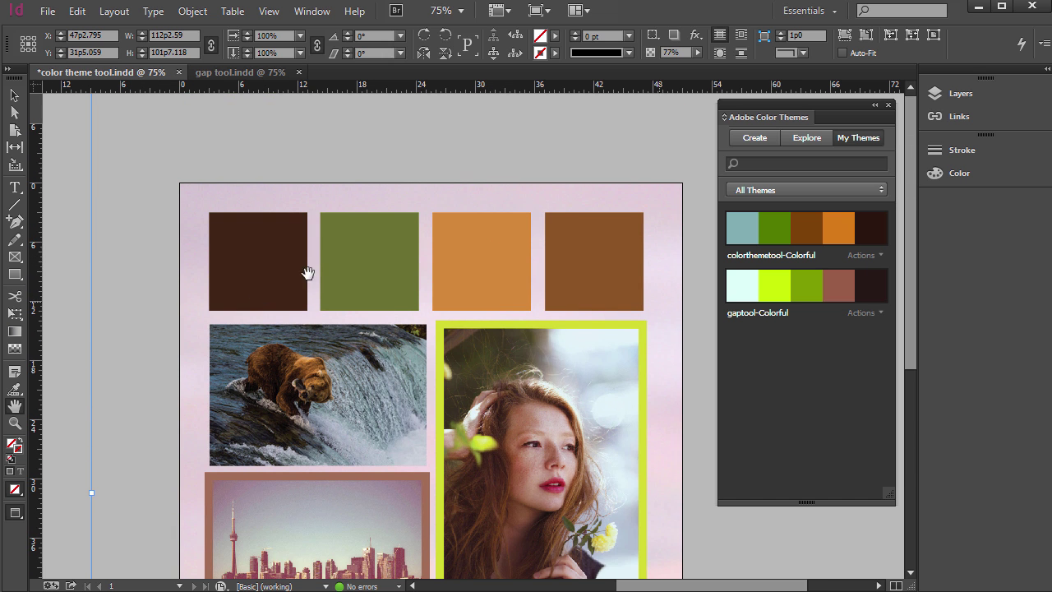